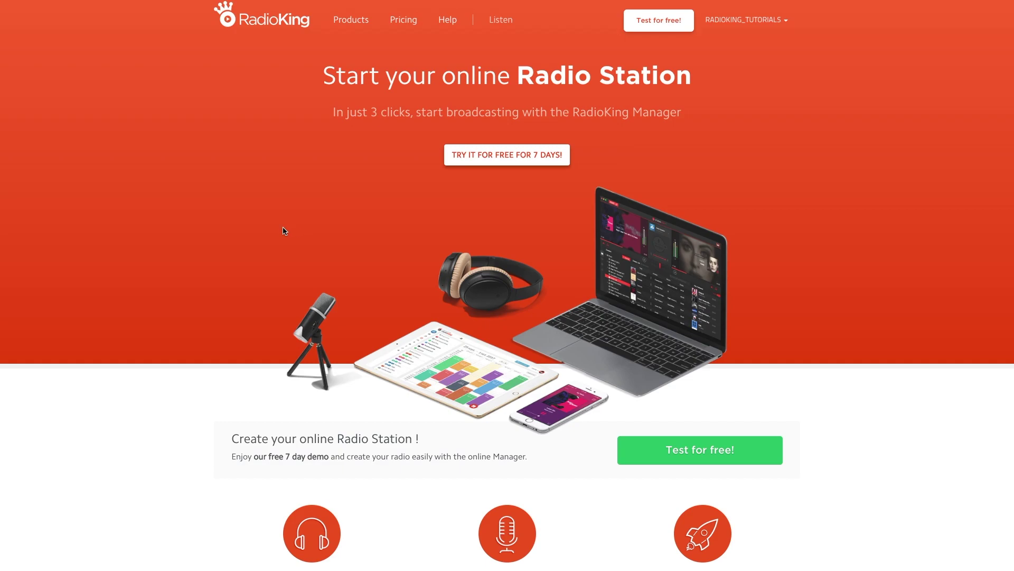
Step: Go to the Mobile App product page from the Products menu
mouse_move(348, 27)
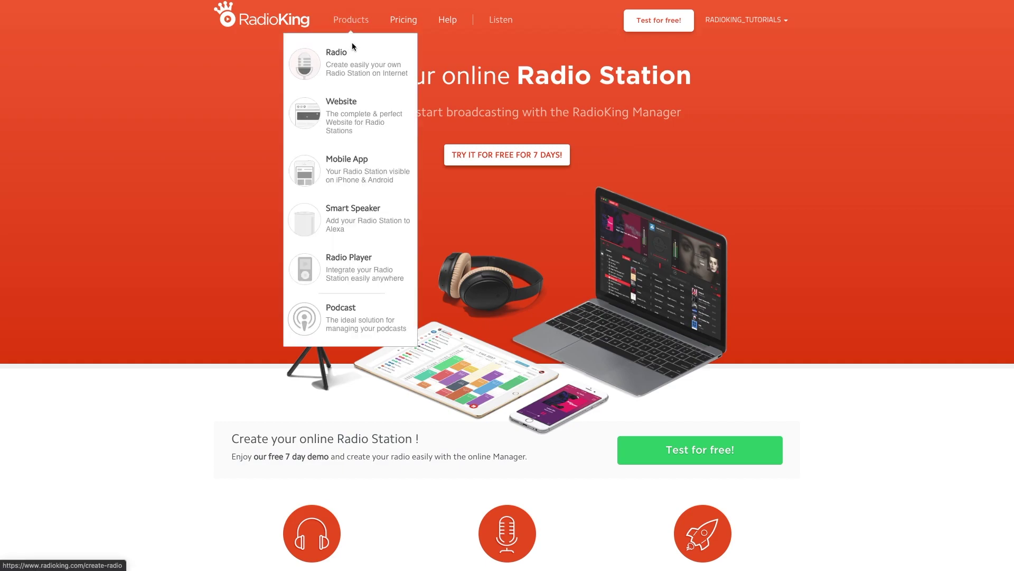
click(355, 166)
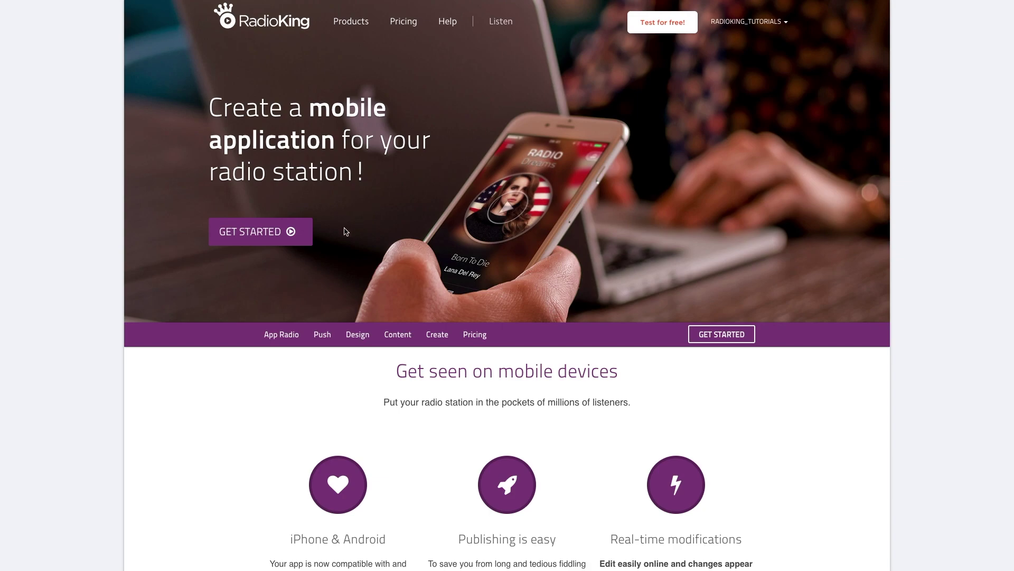
Step: Start a new mobile app named 'My Radio' and continue to the design step
click(288, 234)
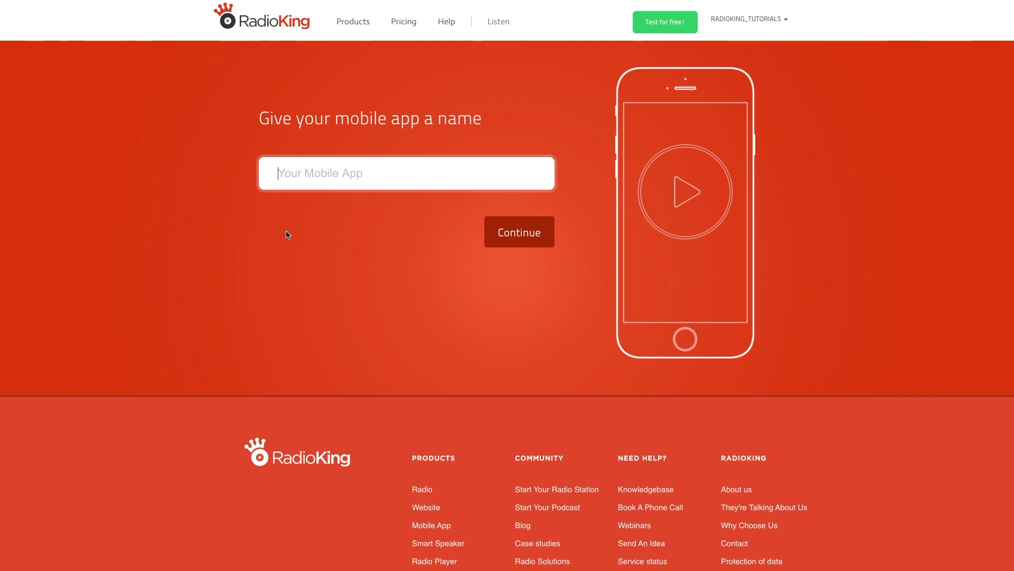
text(My Radio)
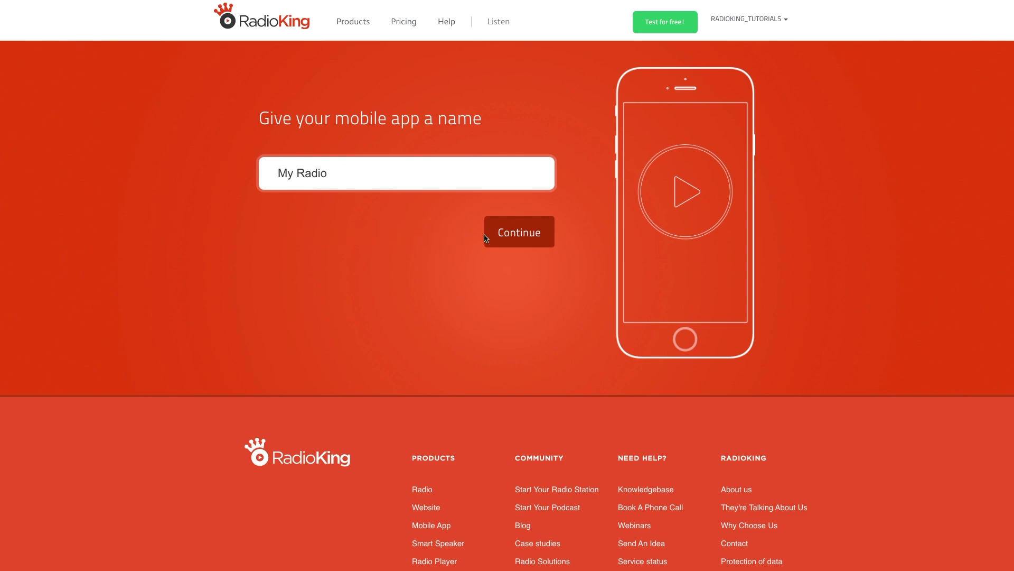
click(515, 239)
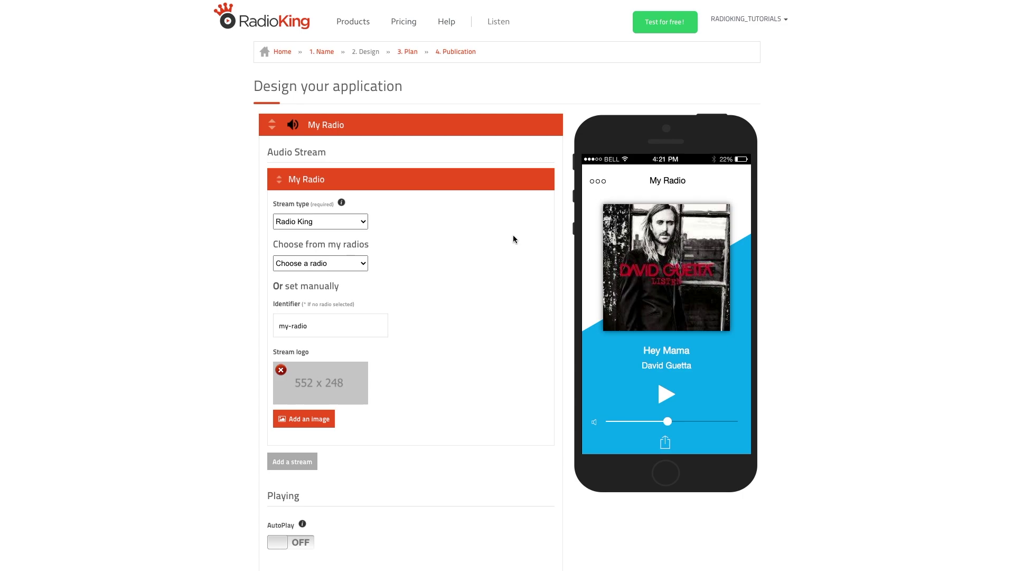
Step: Keep the Radio King stream type and link the stream to My radio
click(366, 224)
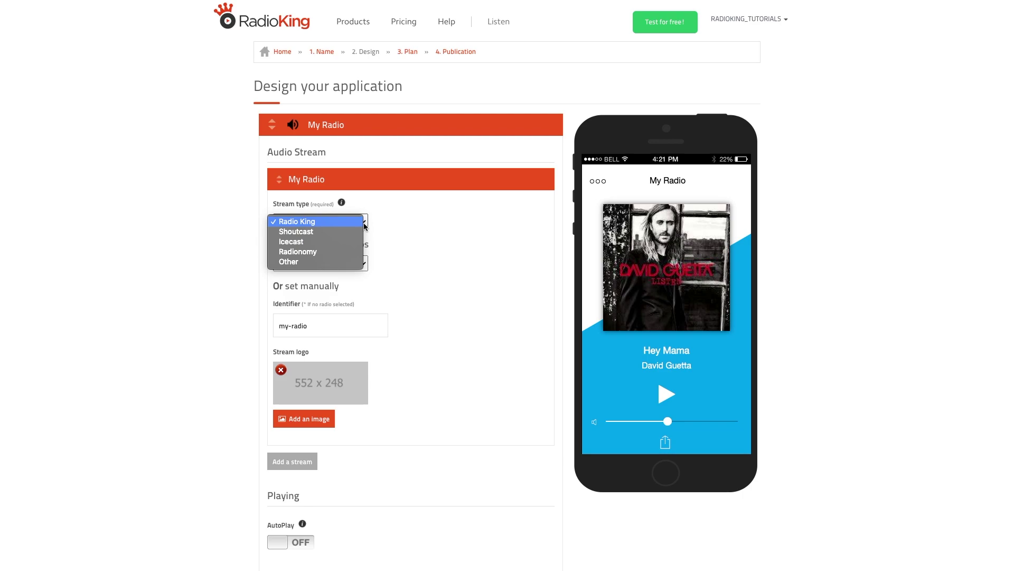
click(364, 225)
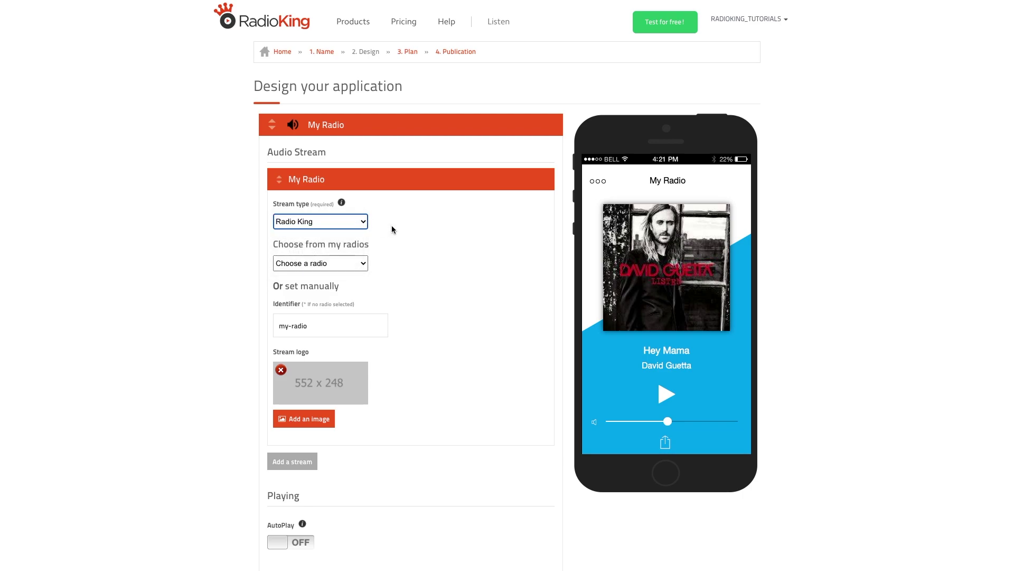
click(358, 264)
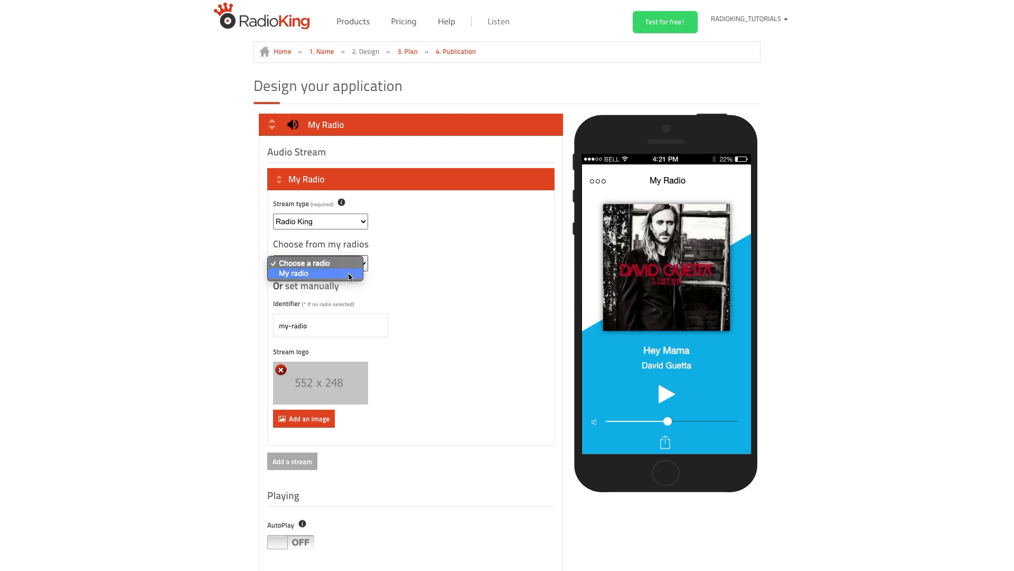
click(349, 274)
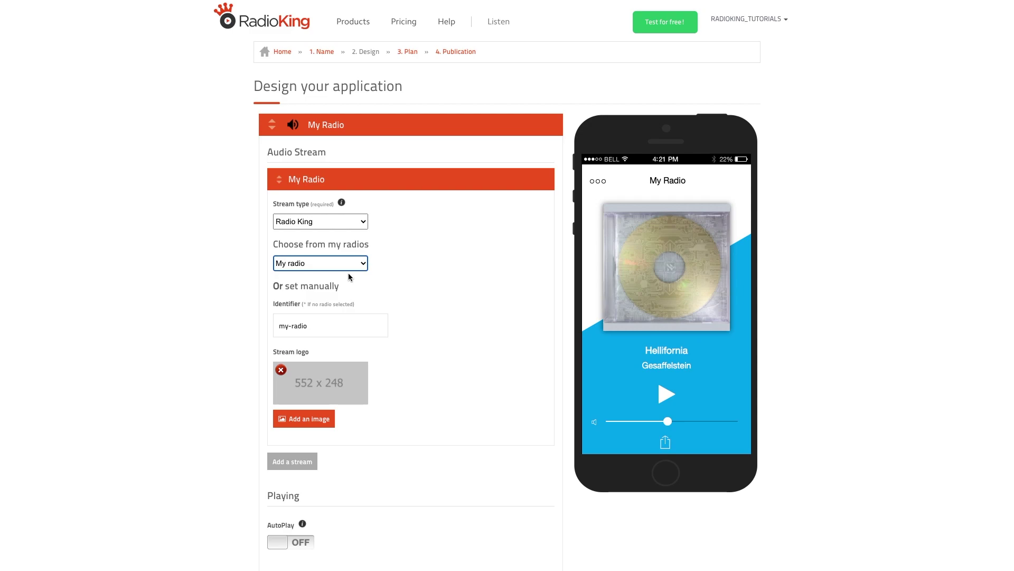
Step: Set the stream logo to LOGO 552 X 248.png
click(317, 420)
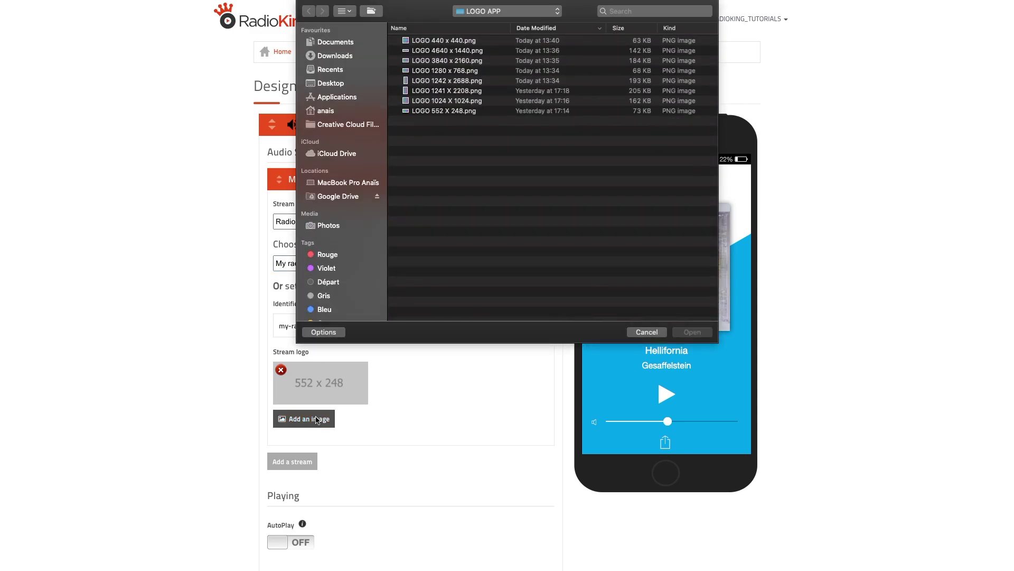
click(473, 112)
click(689, 333)
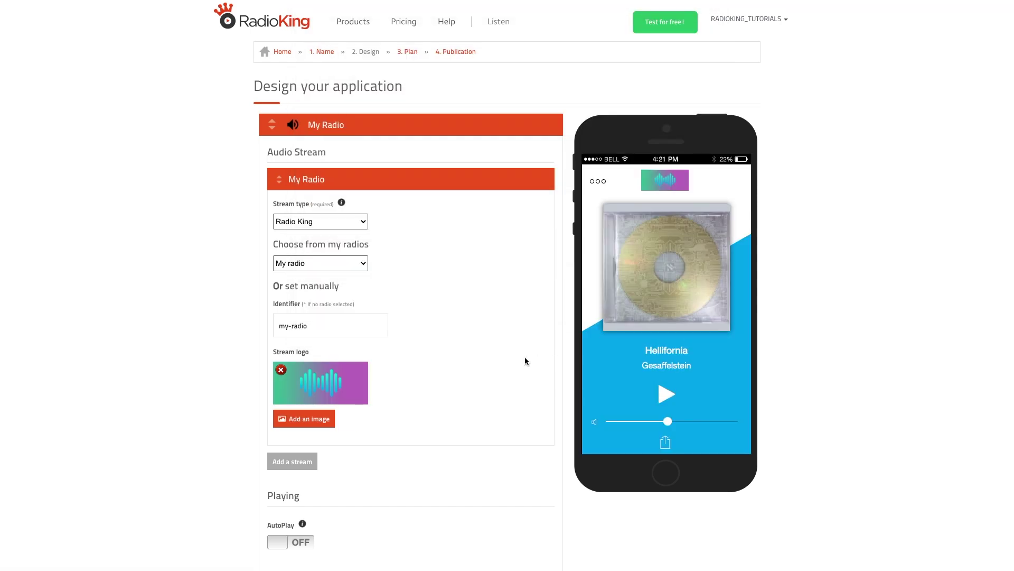
scroll(521, 361, down, 5)
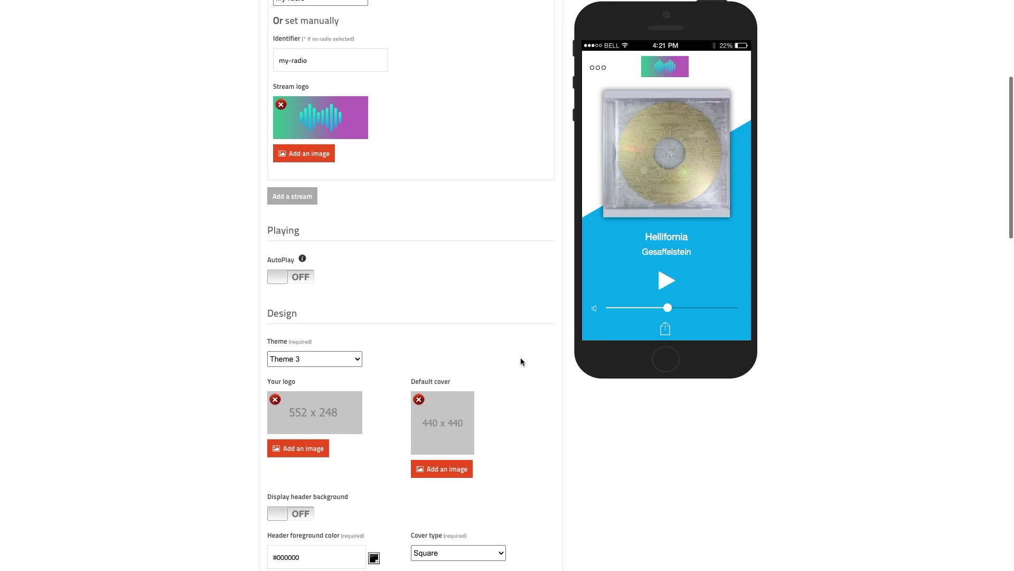
scroll(520, 361, down, 5)
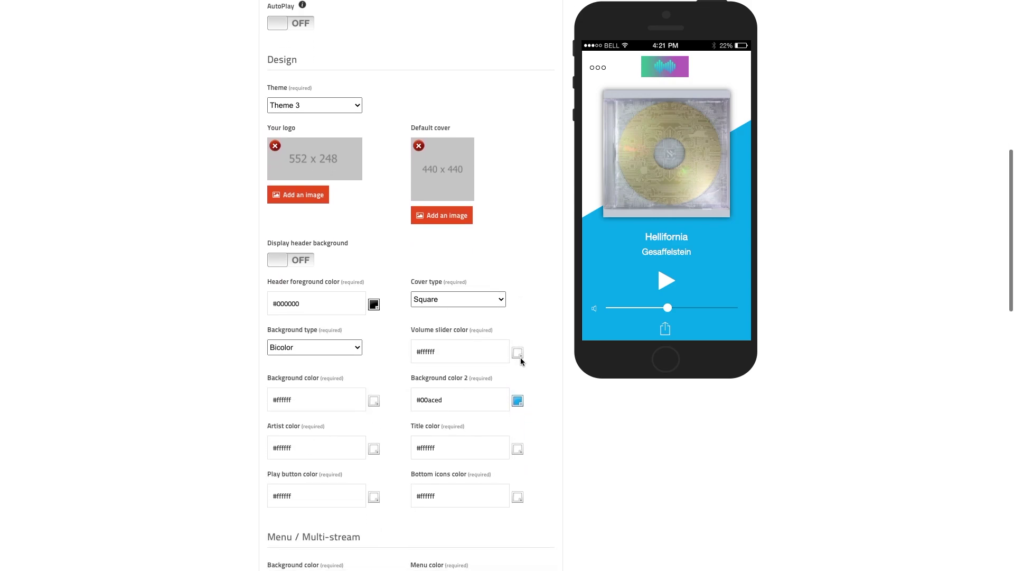
click(348, 106)
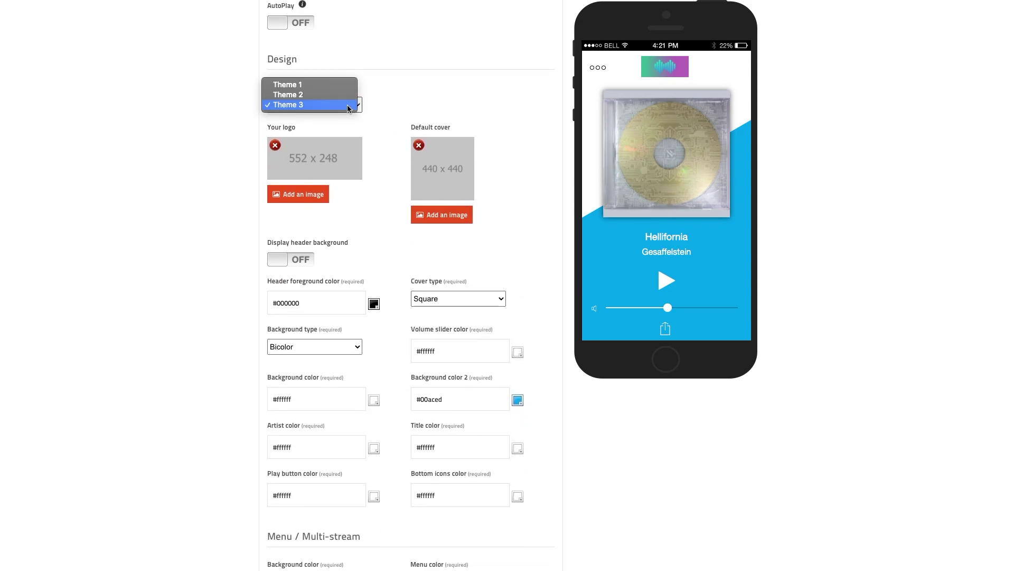
click(346, 86)
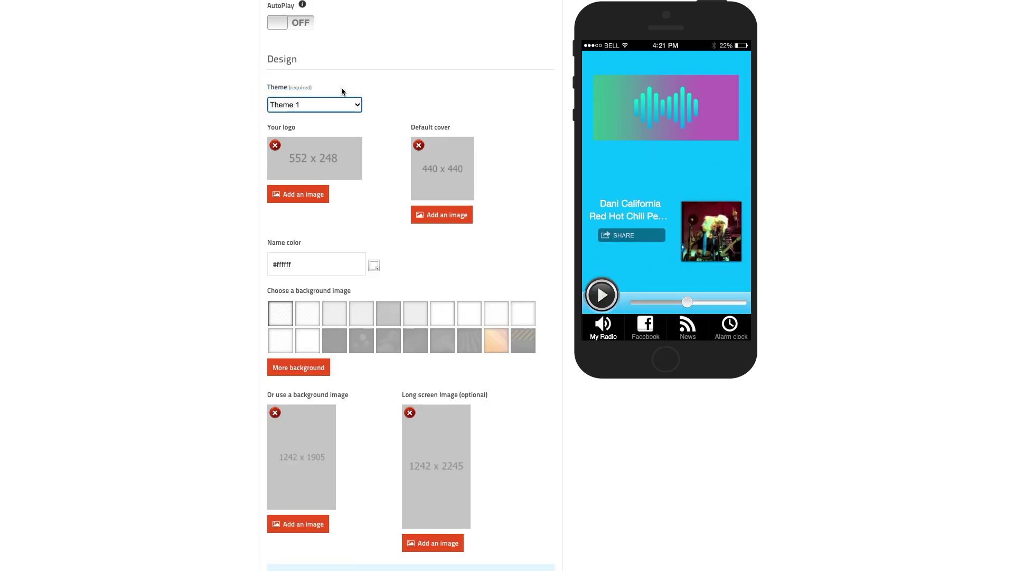
click(339, 105)
click(338, 115)
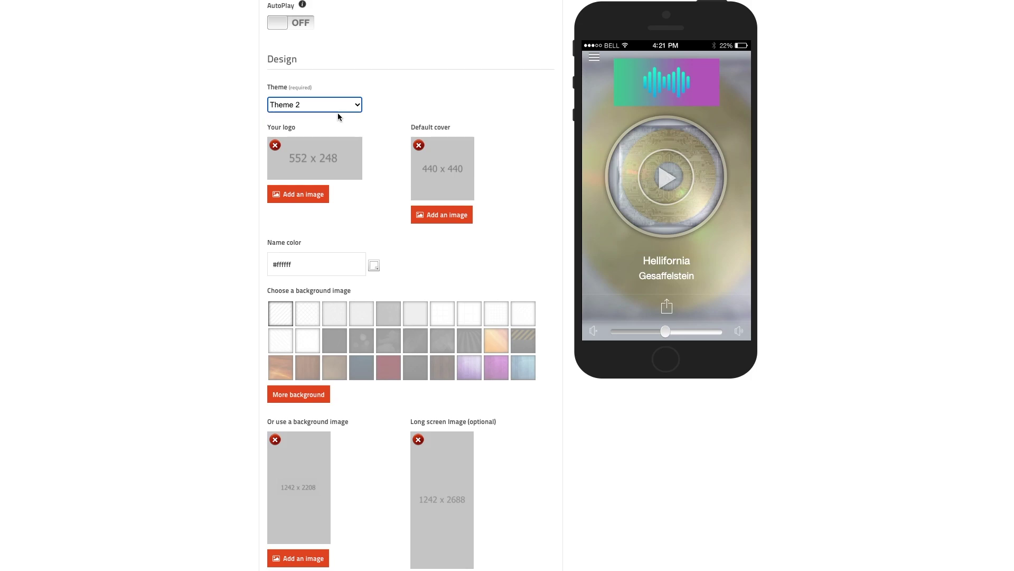
click(349, 104)
click(346, 114)
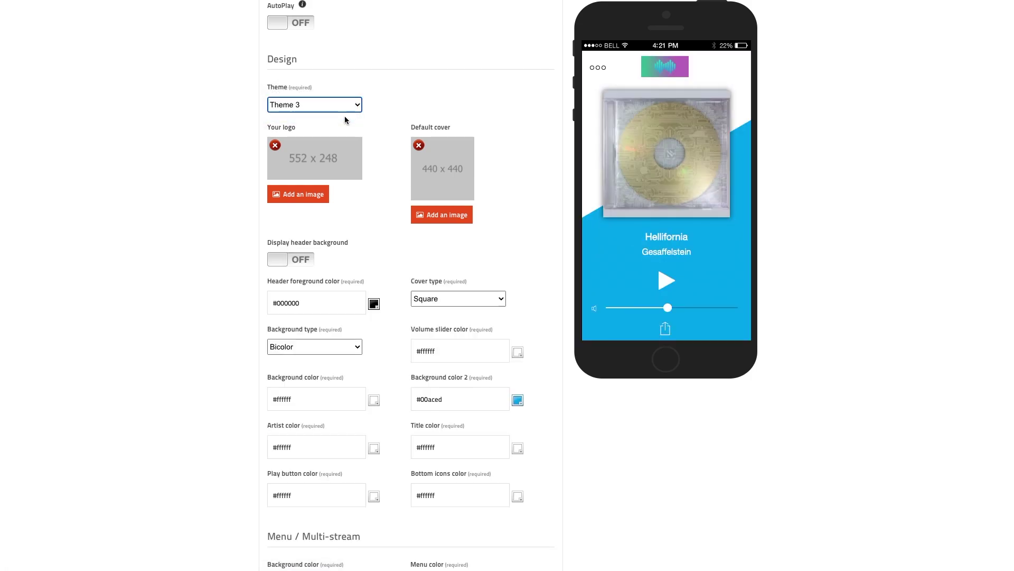
Step: Use LOGO 552 X 248.png as the app logo and LOGO 440 x 440.png as default cover
click(298, 194)
double_click(439, 111)
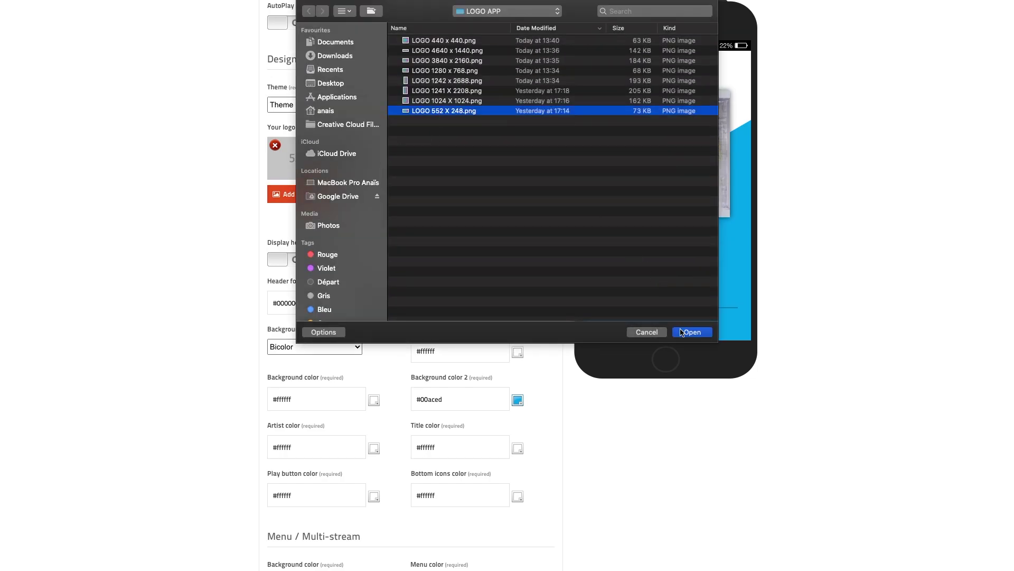
click(442, 216)
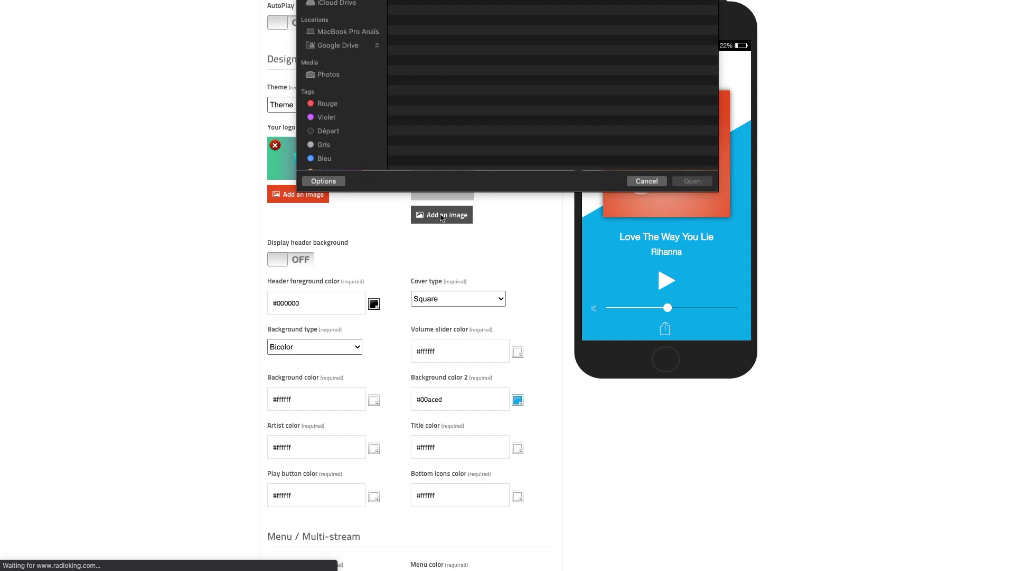
click(440, 43)
click(676, 330)
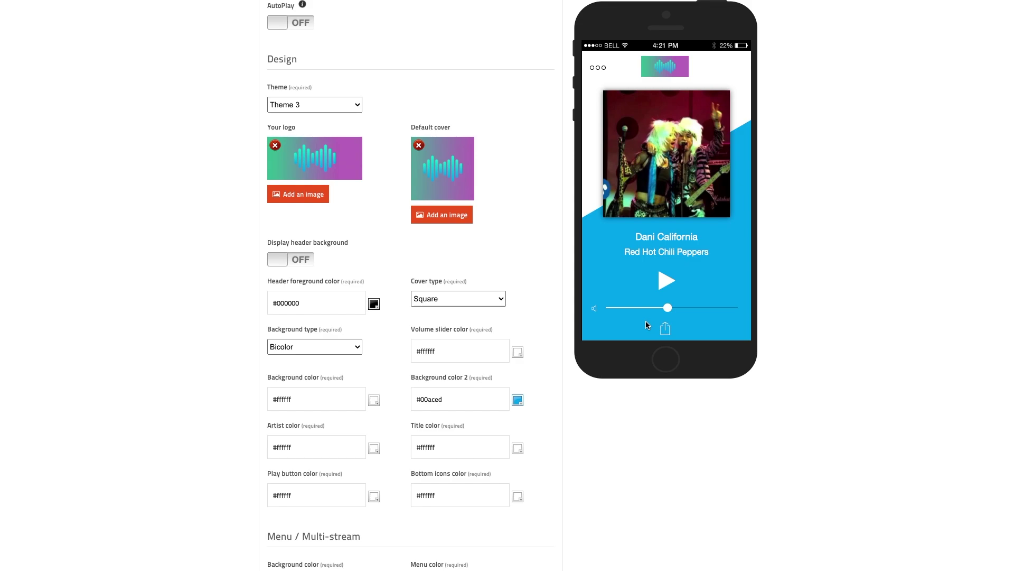
scroll(422, 332, down, 1)
Step: Set the background colours to cyan #00d9d9 and purple #b471be
click(278, 399)
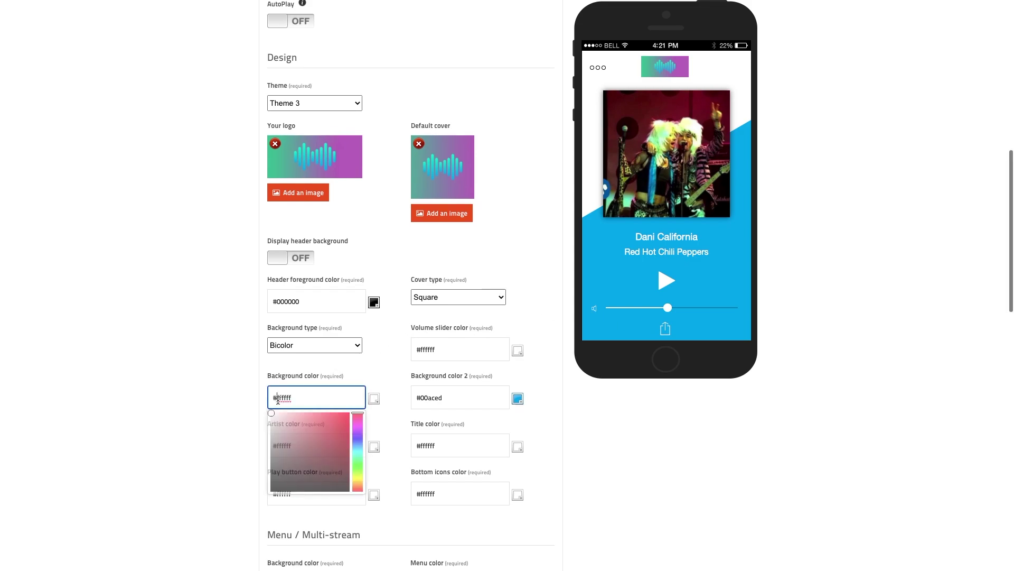
key(Delete)
key(Delete)
key(Delete)
key(Delete)
key(Delete)
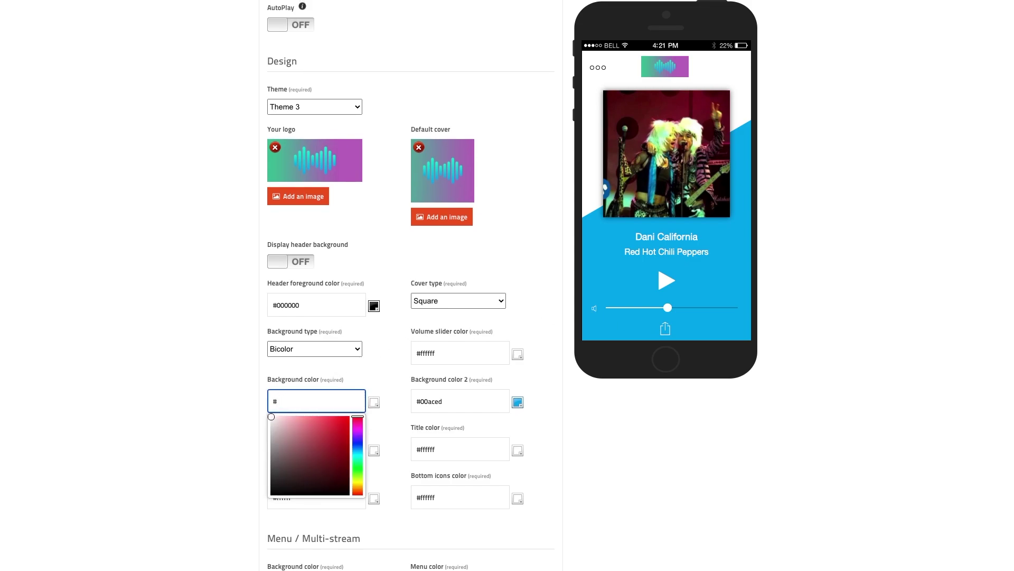
text(00d)
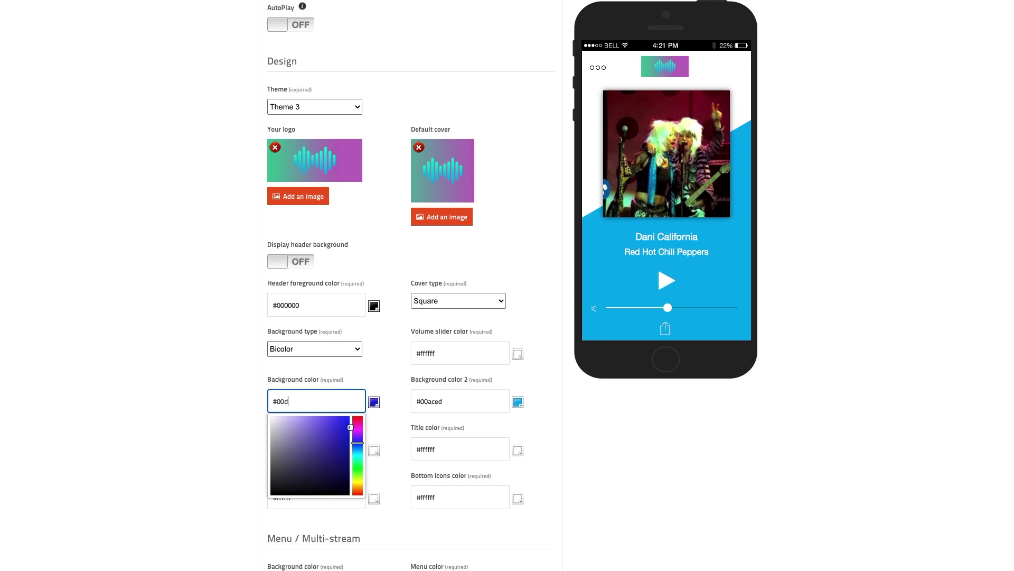
text(8d9)
click(240, 389)
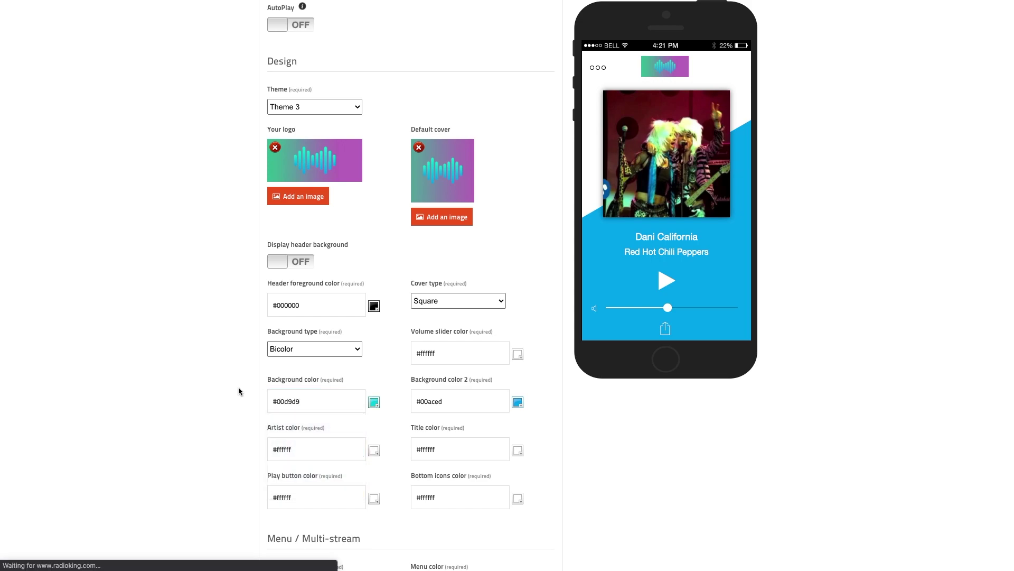
click(453, 401)
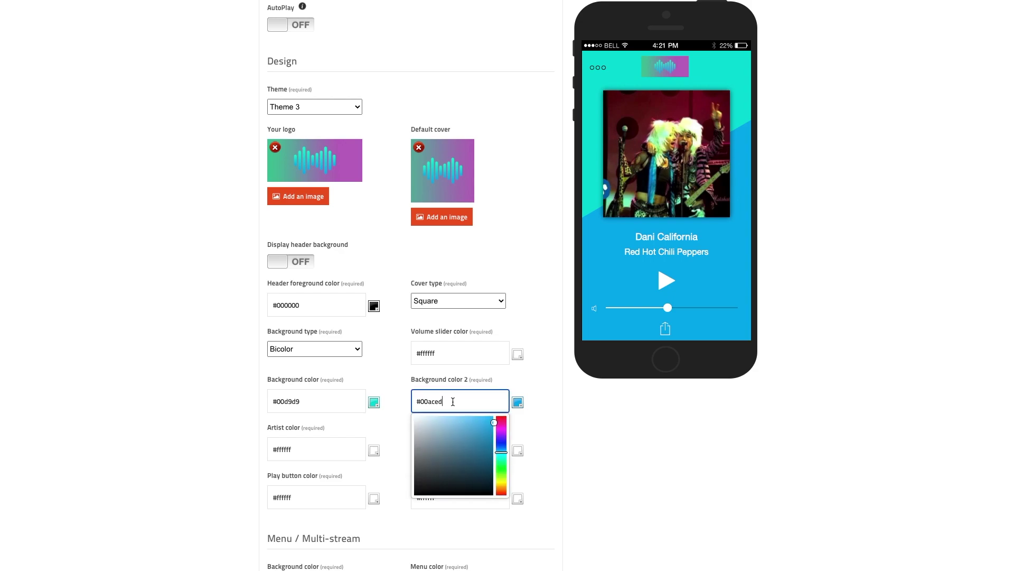
key(BackSpace)
key(BackSpace)
key(BackSpace)
key(BackSpace)
key(BackSpace)
key(BackSpace)
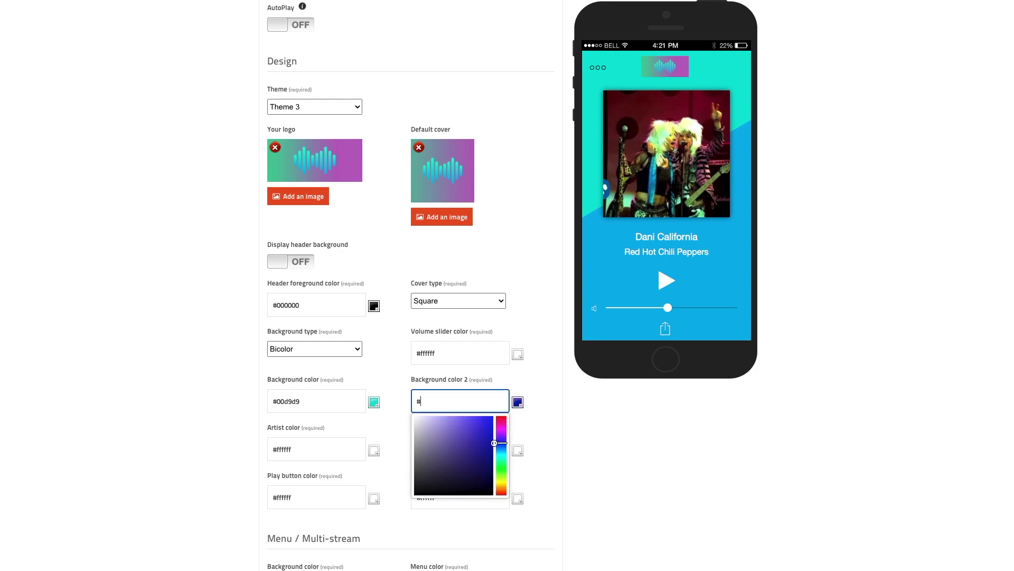
text(b471be)
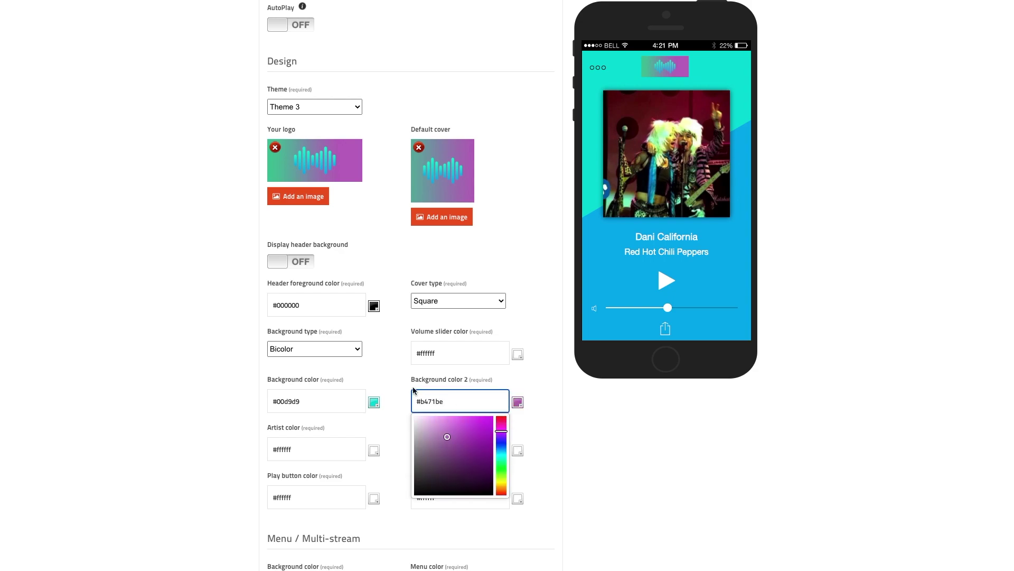
click(238, 368)
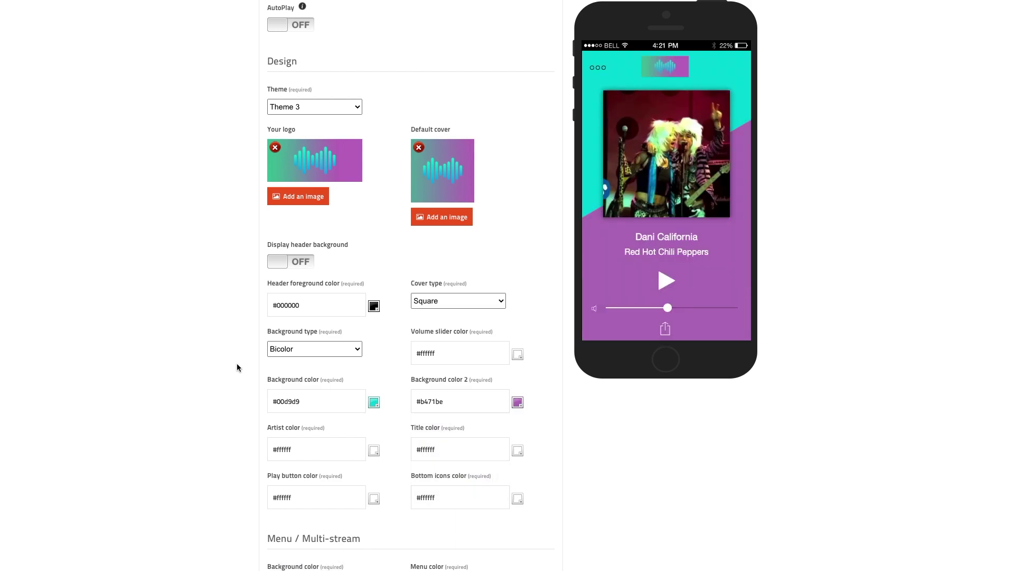
Step: Change the background type to Gradient
click(310, 350)
click(311, 341)
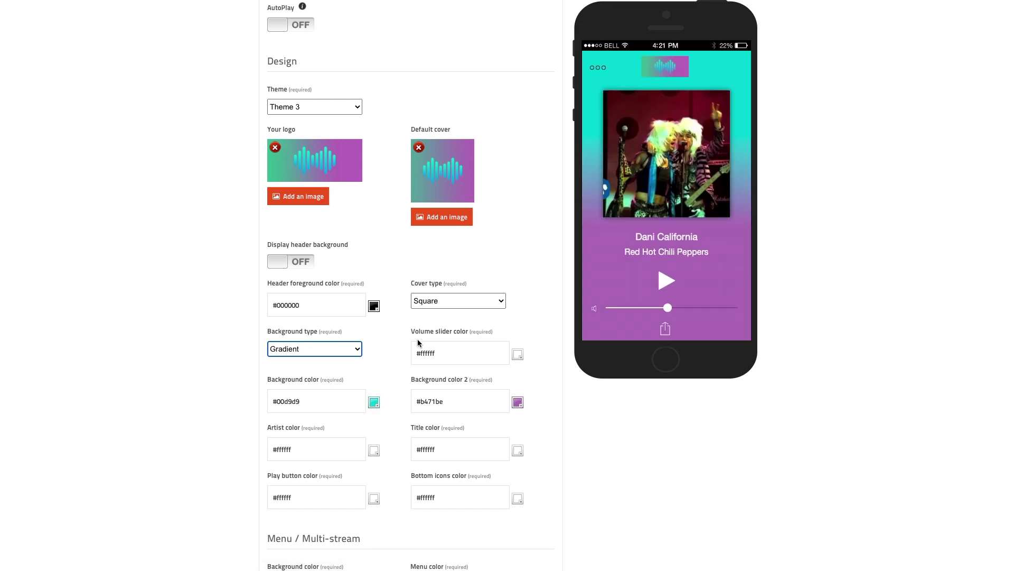
click(553, 377)
scroll(553, 379, down, 7)
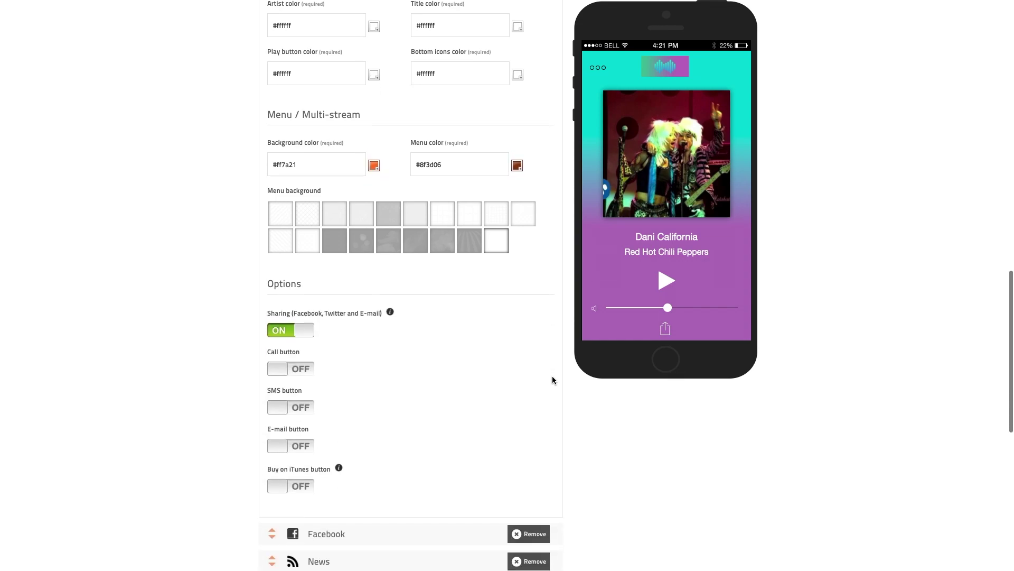
Step: Switch the Call, SMS, E-mail and Buy on iTunes buttons on, then back off
click(283, 374)
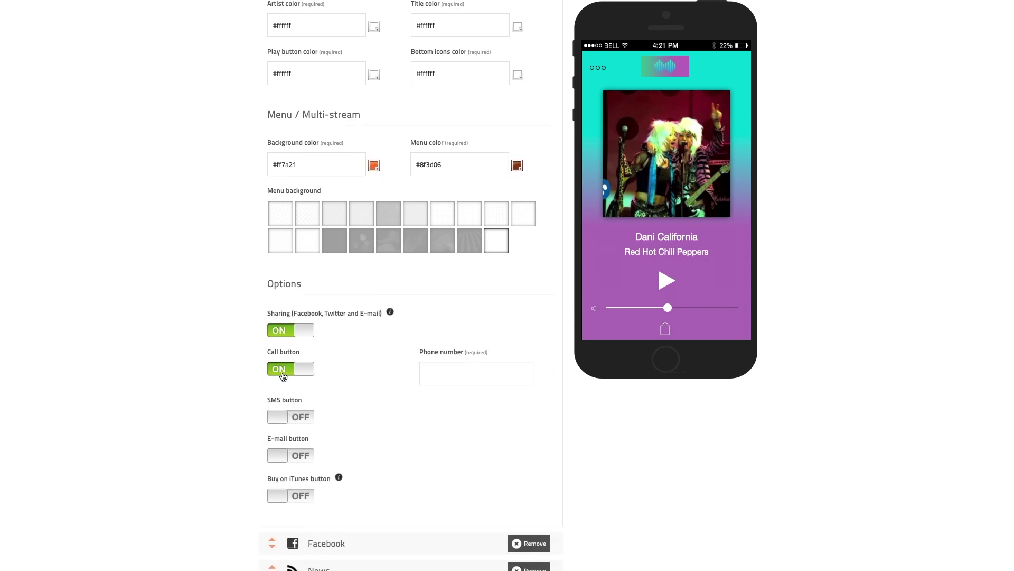
click(281, 417)
click(281, 476)
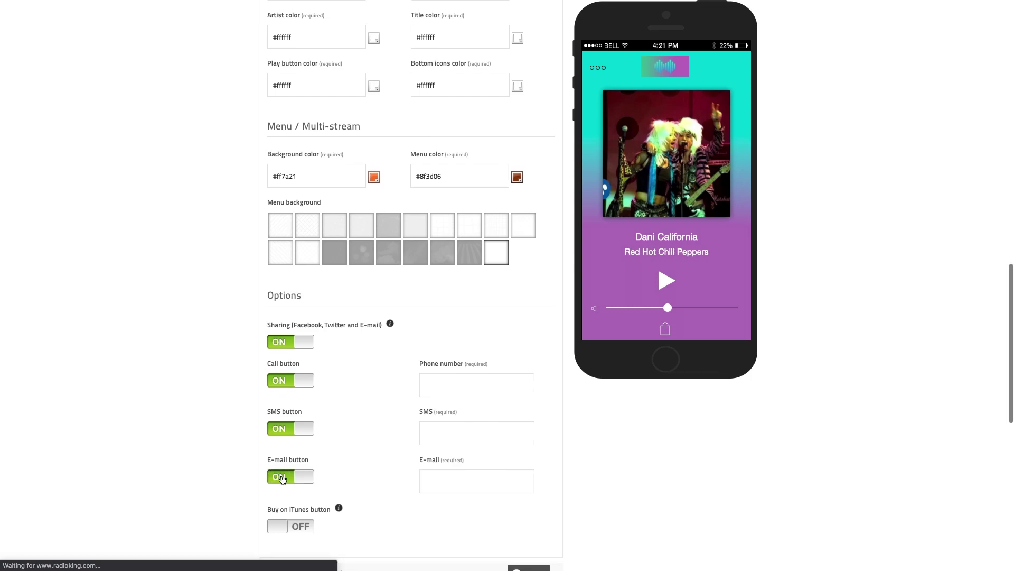
click(278, 528)
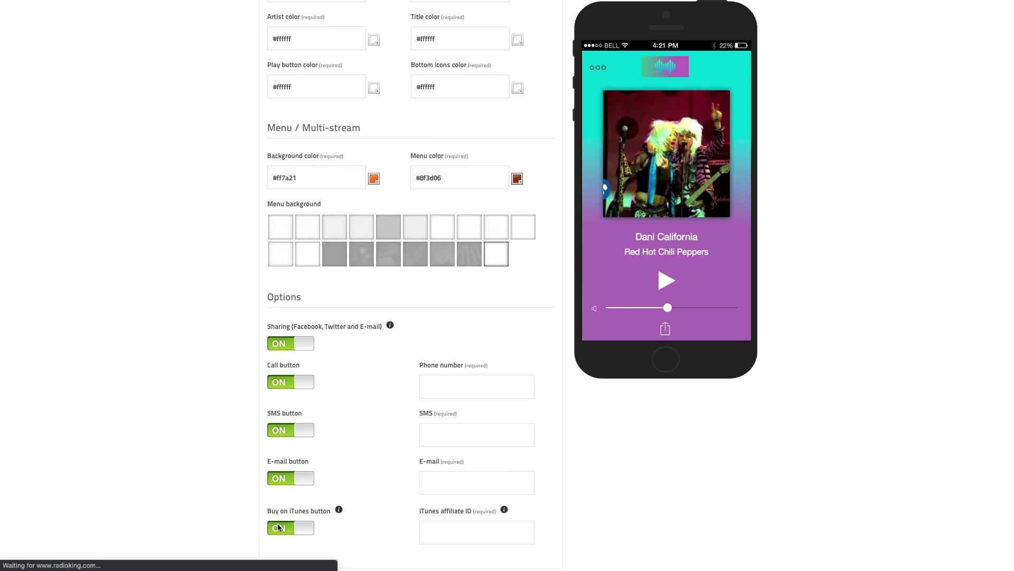
click(280, 478)
click(280, 432)
click(281, 386)
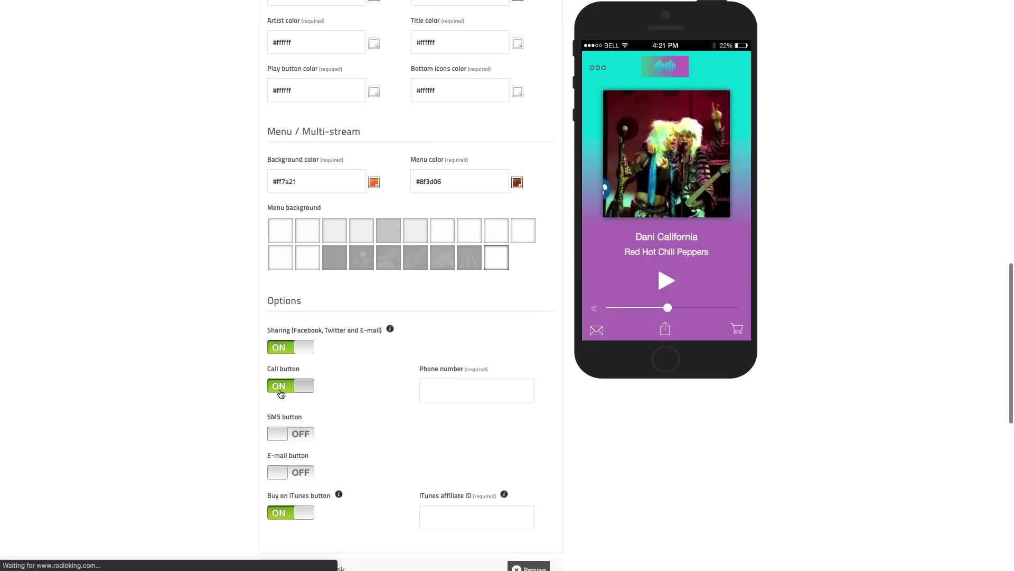
click(279, 503)
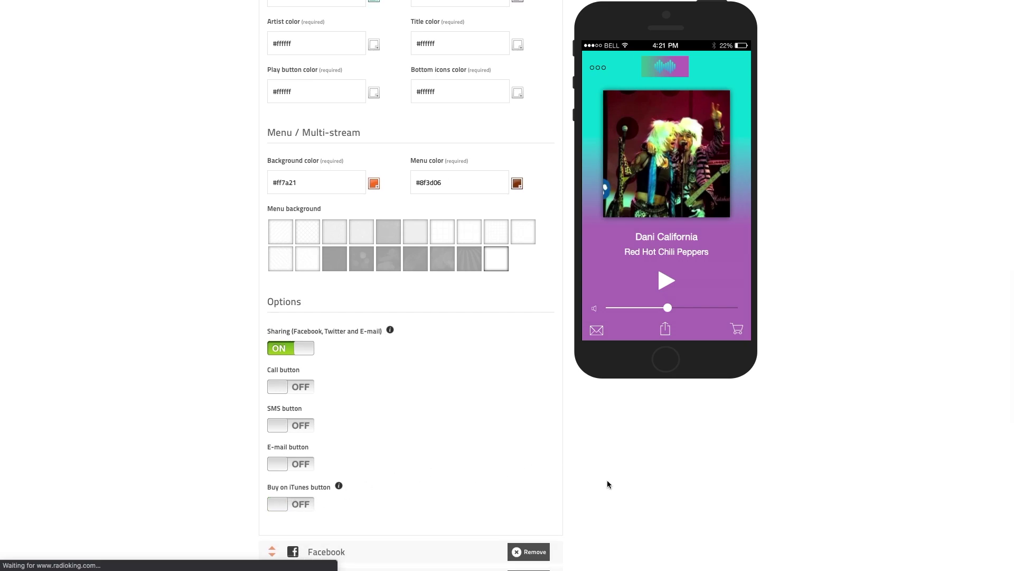
Step: Expand the Facebook tab's settings
scroll(611, 481, down, 3)
scroll(610, 485, down, 3)
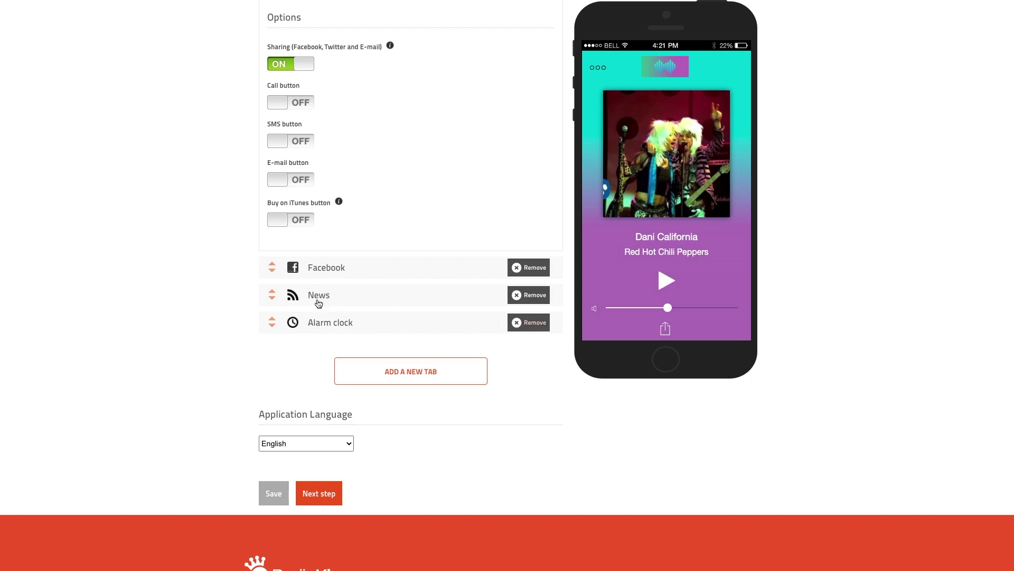
click(273, 273)
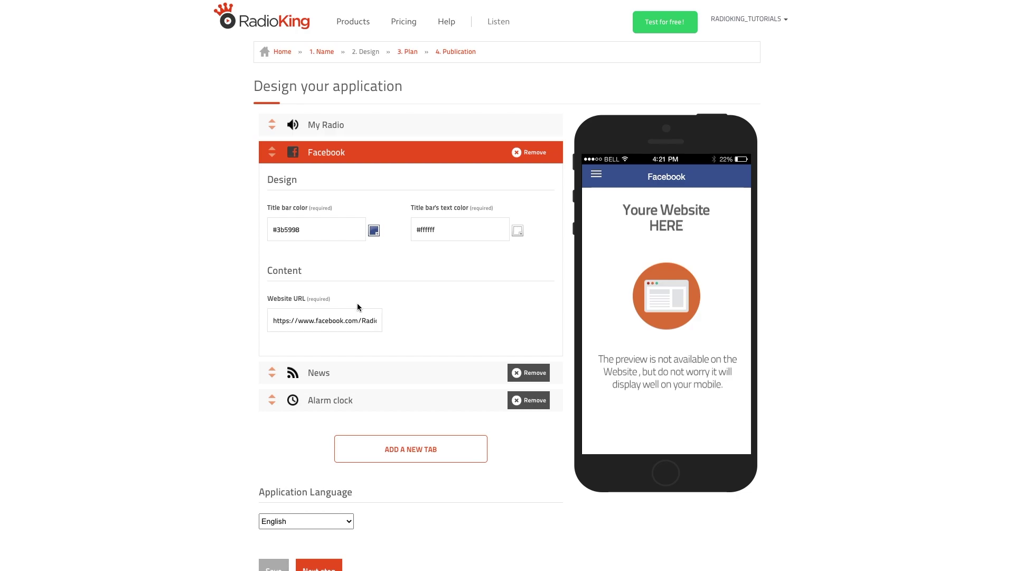
Step: Expand the News tab settings and add a new Website tab
click(270, 372)
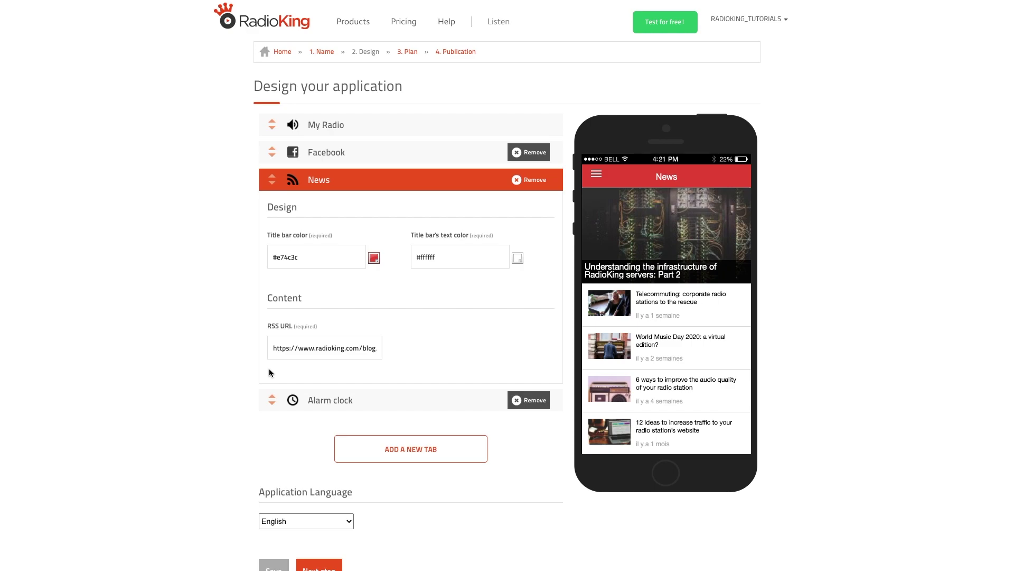
click(385, 448)
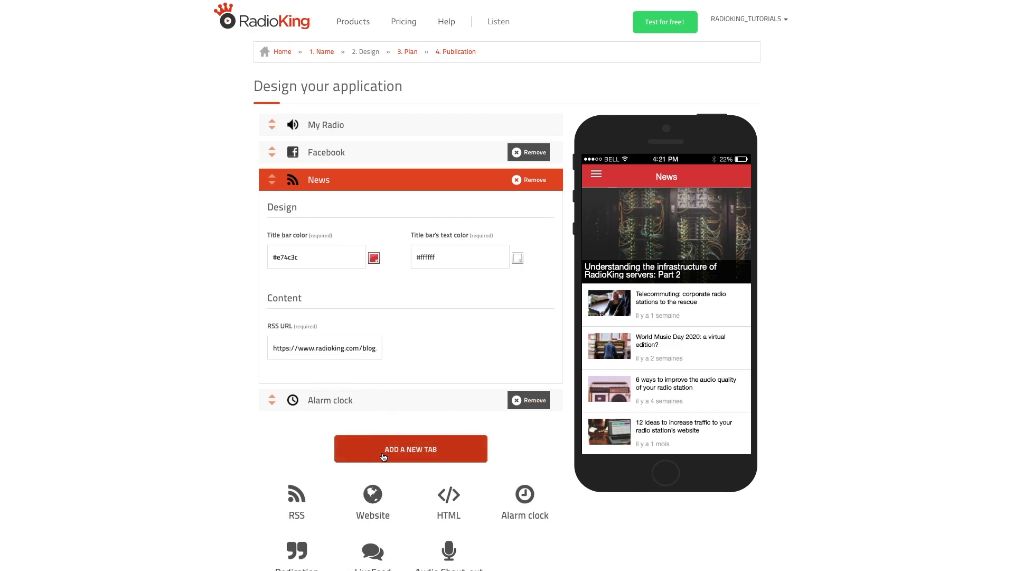
scroll(384, 457, down, 1)
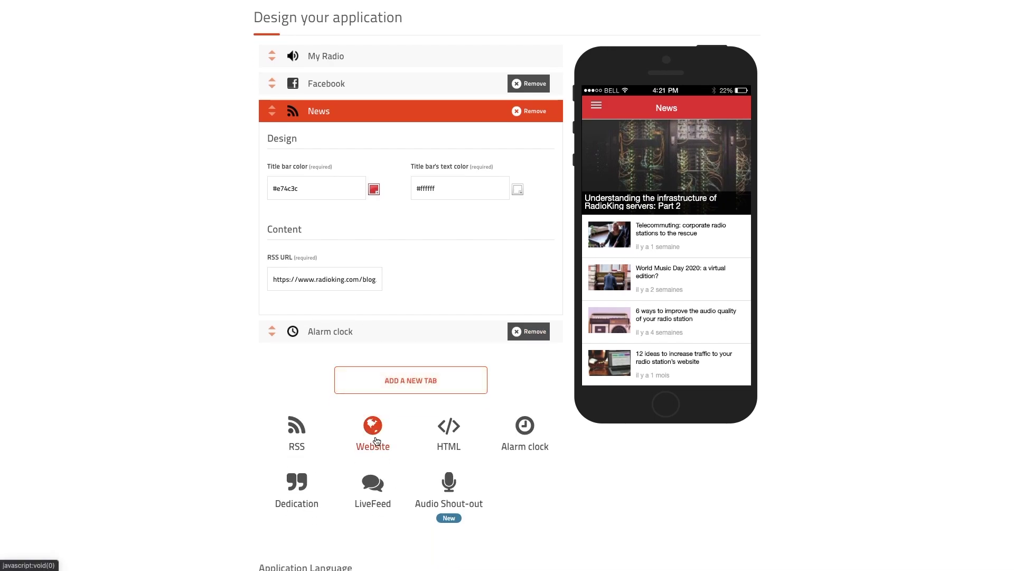
click(375, 435)
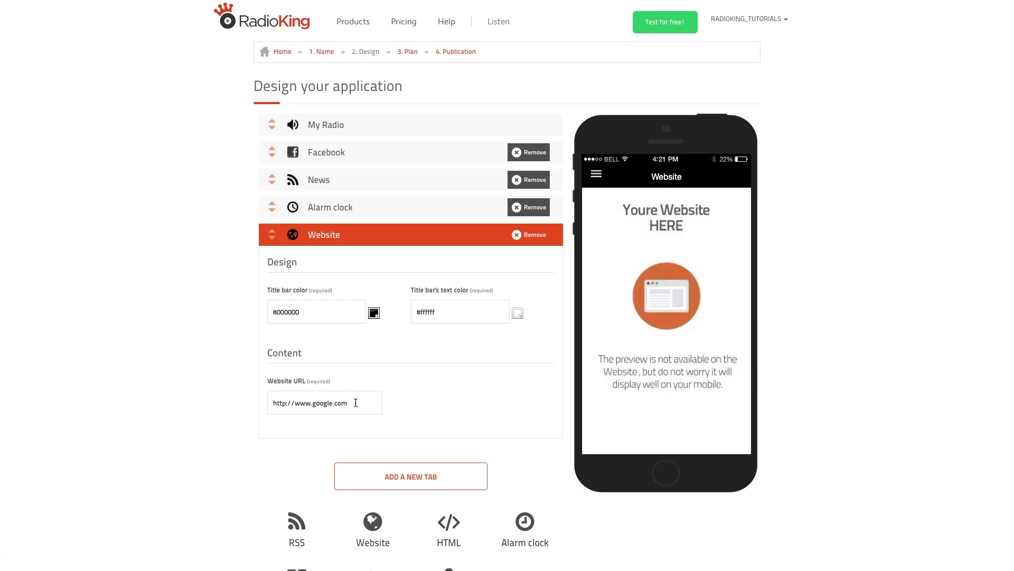
drag(355, 405, 315, 403)
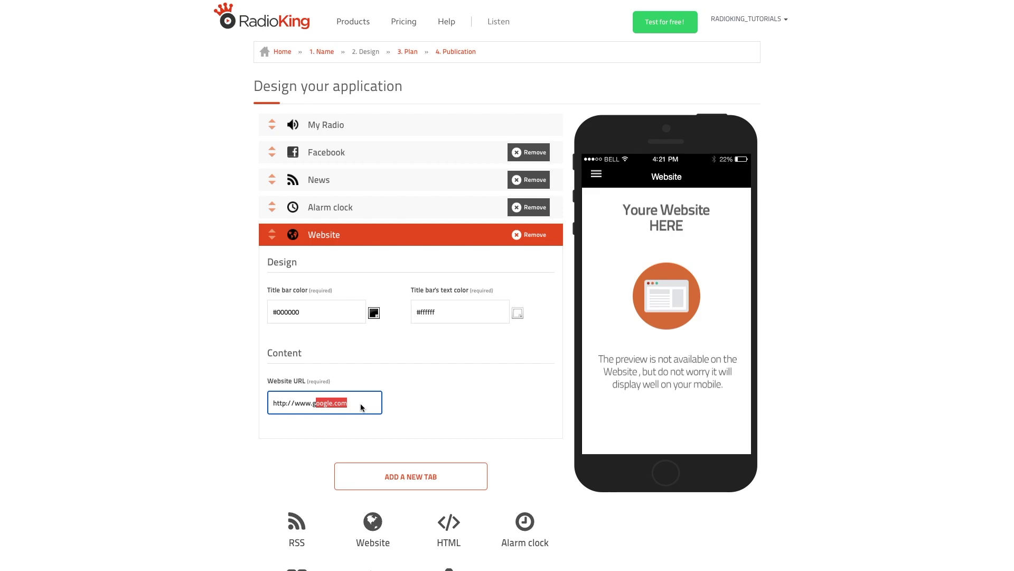
key(BackSpace)
text(radioking)
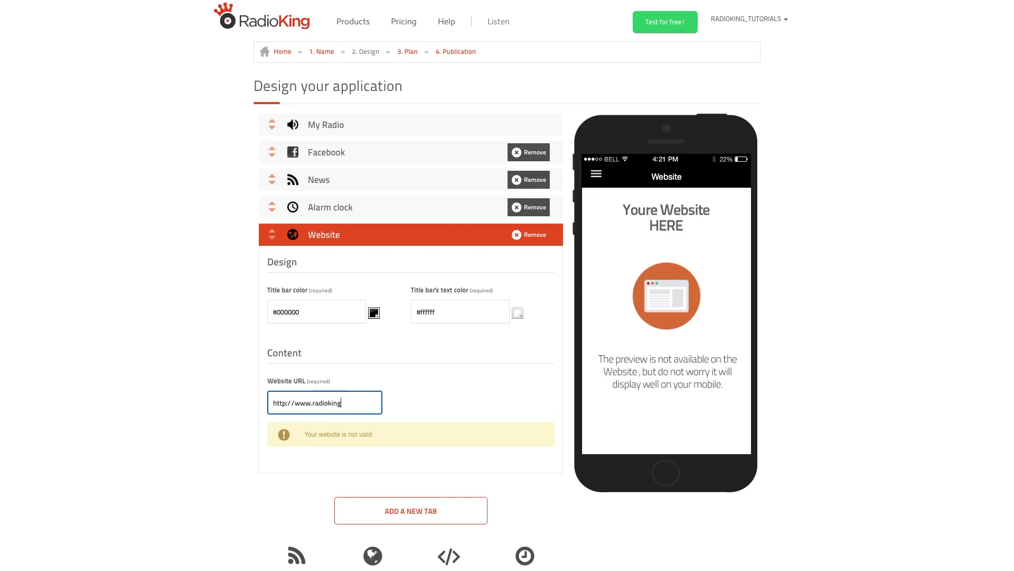
text(.com)
click(438, 404)
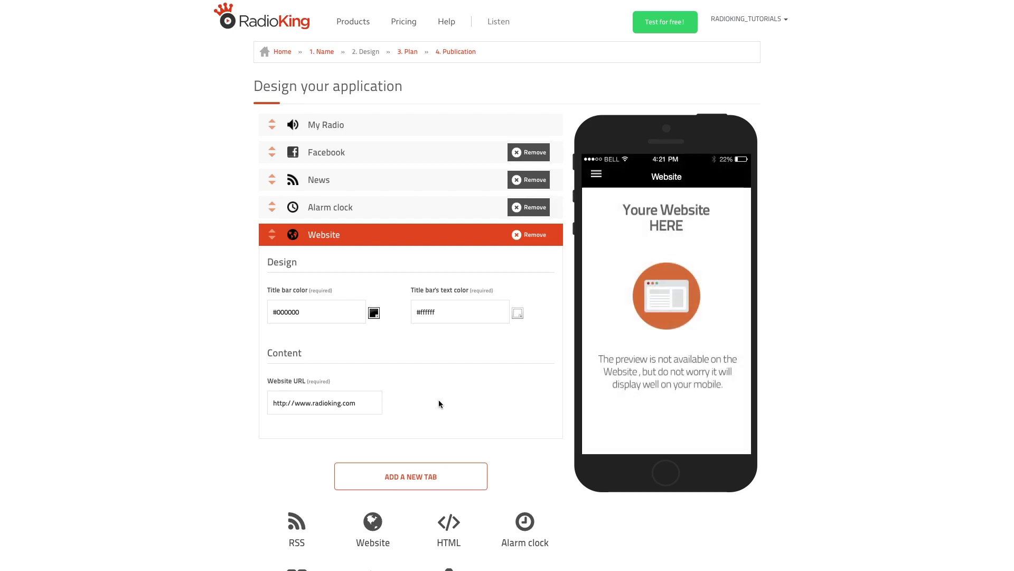
scroll(438, 403, down, 2)
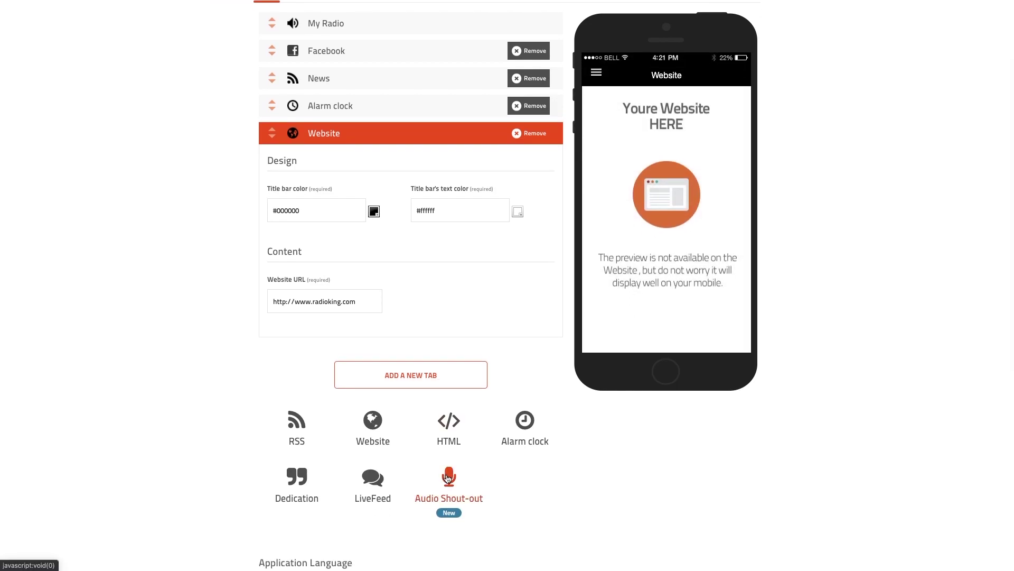
Step: Add an Audio Shout-out tab linked to My radio, then begin renaming the News tab
click(448, 477)
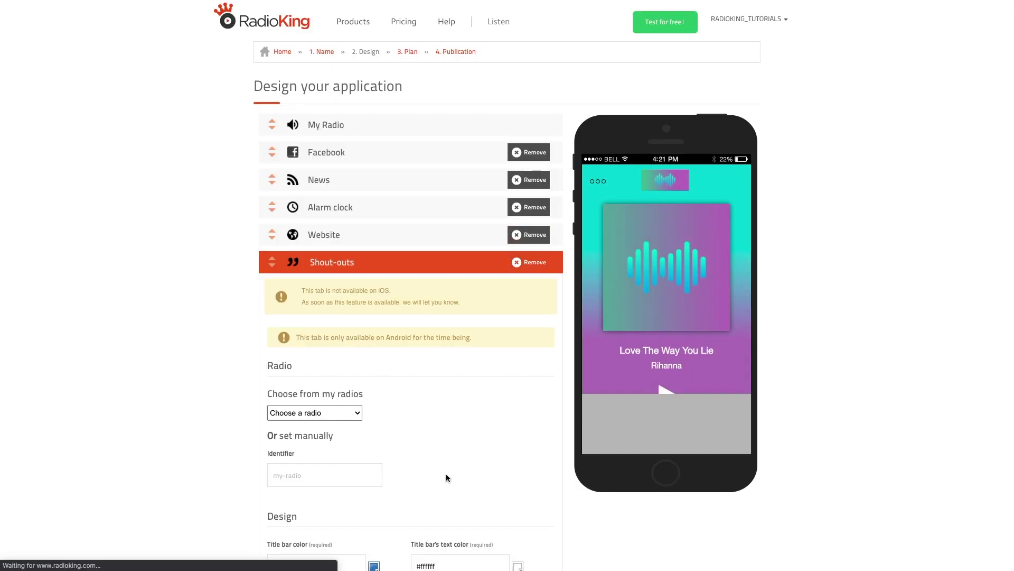
scroll(446, 478, down, 1)
click(354, 360)
click(335, 367)
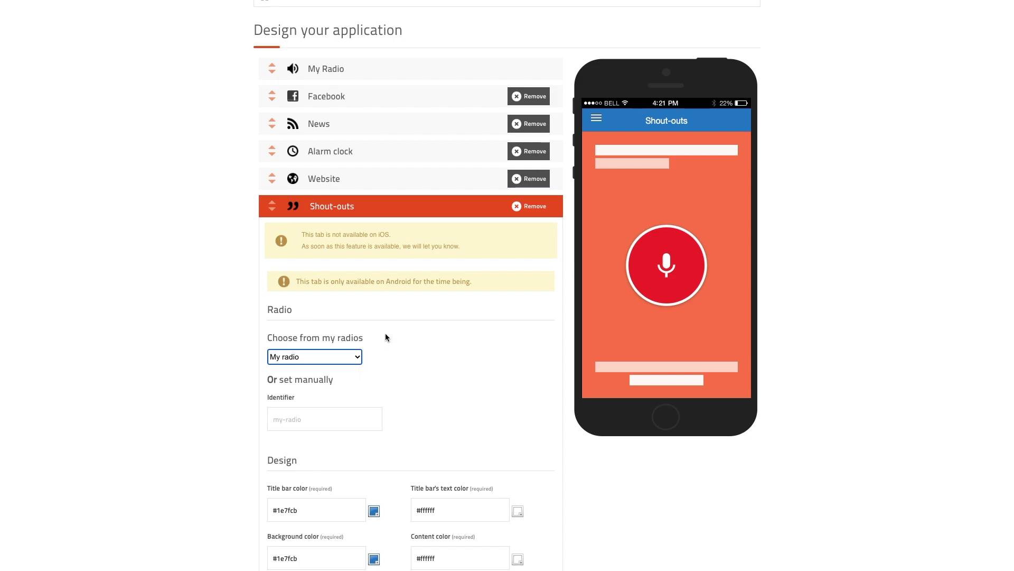
click(273, 211)
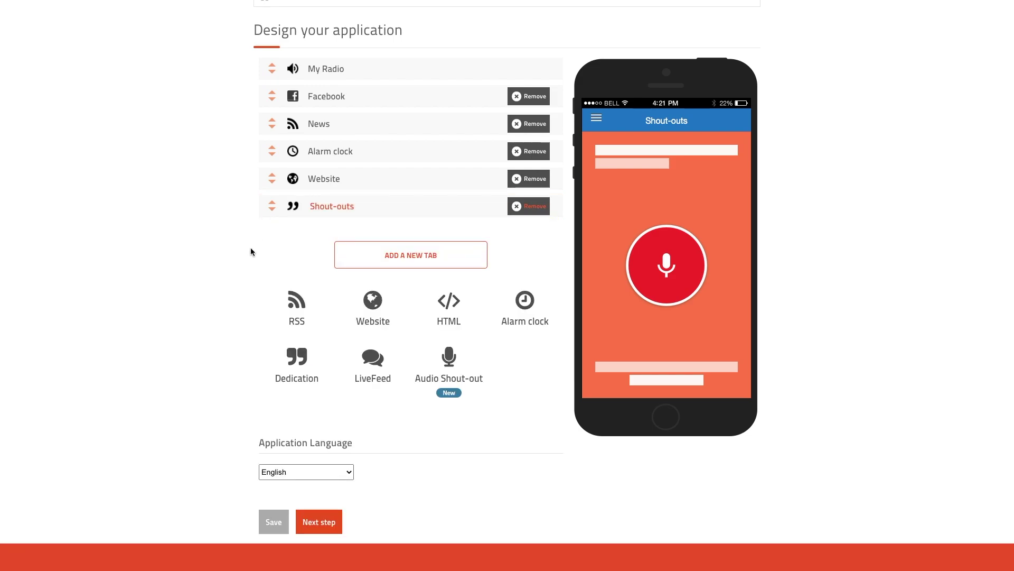
scroll(249, 252, up, 1)
click(319, 179)
Step: Rename the News tab to 'Blog'
key(BackSpace)
key(BackSpace)
key(BackSpace)
key(BackSpace)
text(Blog)
click(441, 179)
Step: Give the Blog tab a pencil icon instead of the RSS icon
click(292, 180)
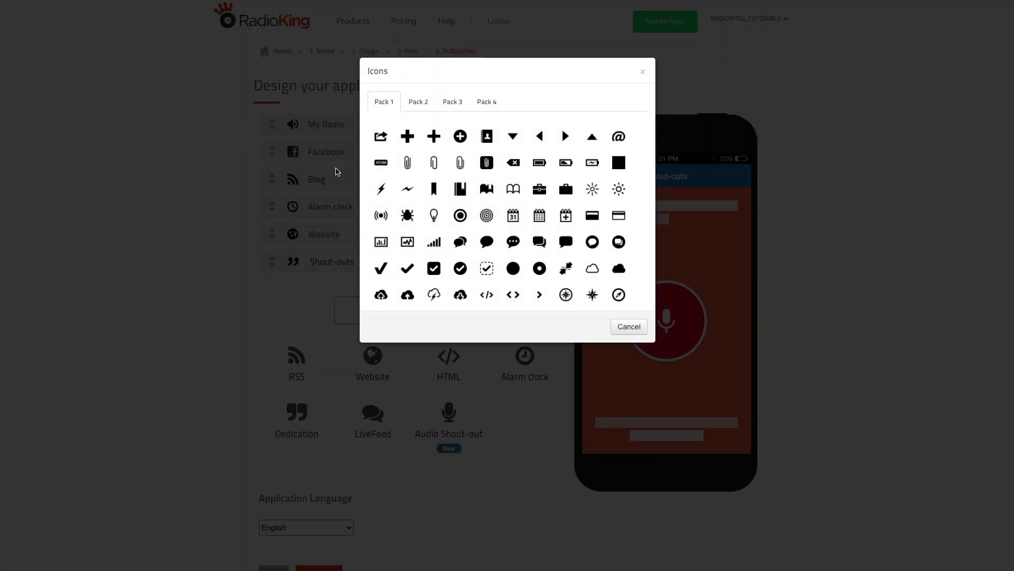
scroll(636, 231, down, 1)
scroll(636, 231, down, 2)
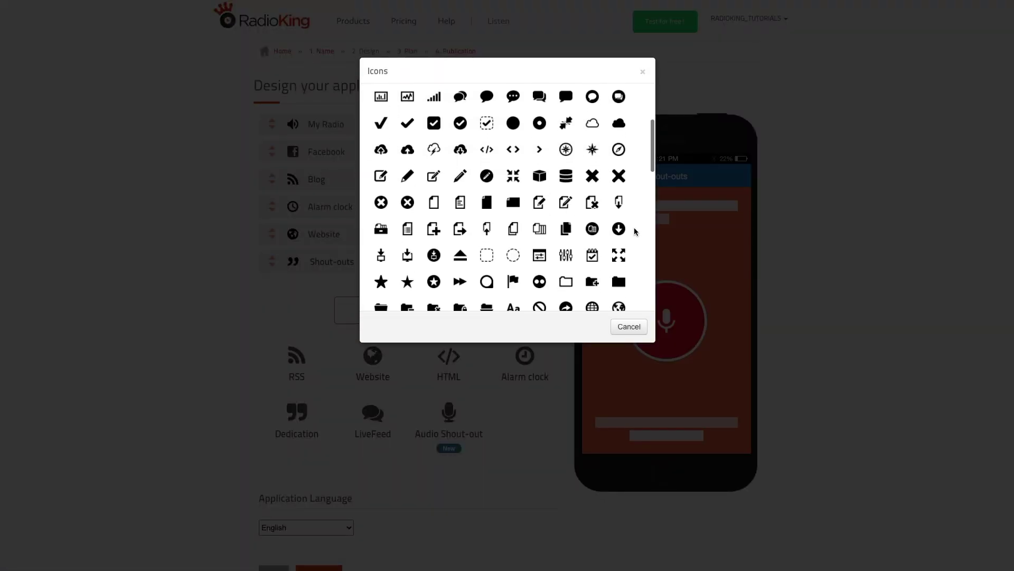
click(463, 146)
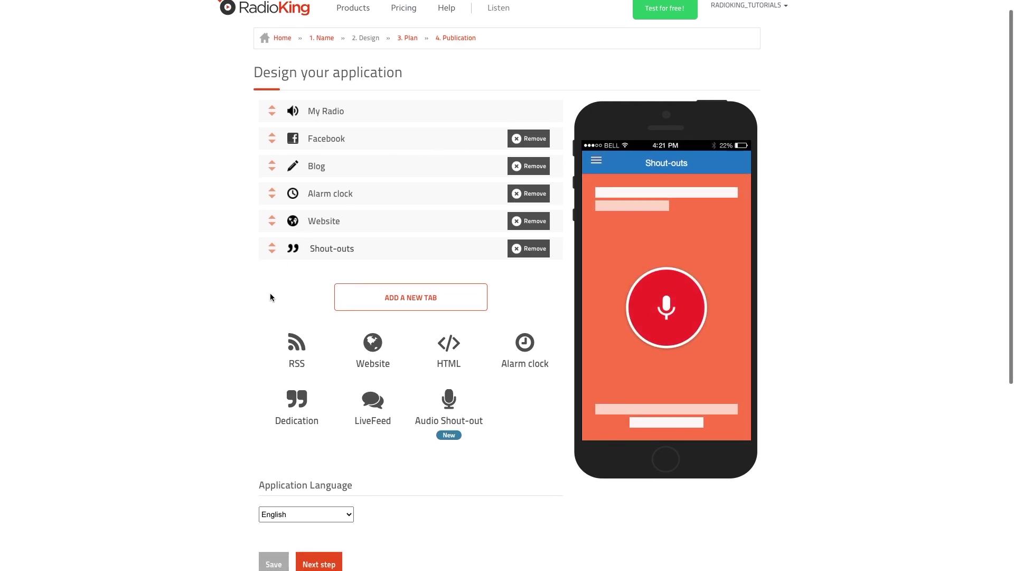
scroll(271, 294, down, 2)
click(334, 422)
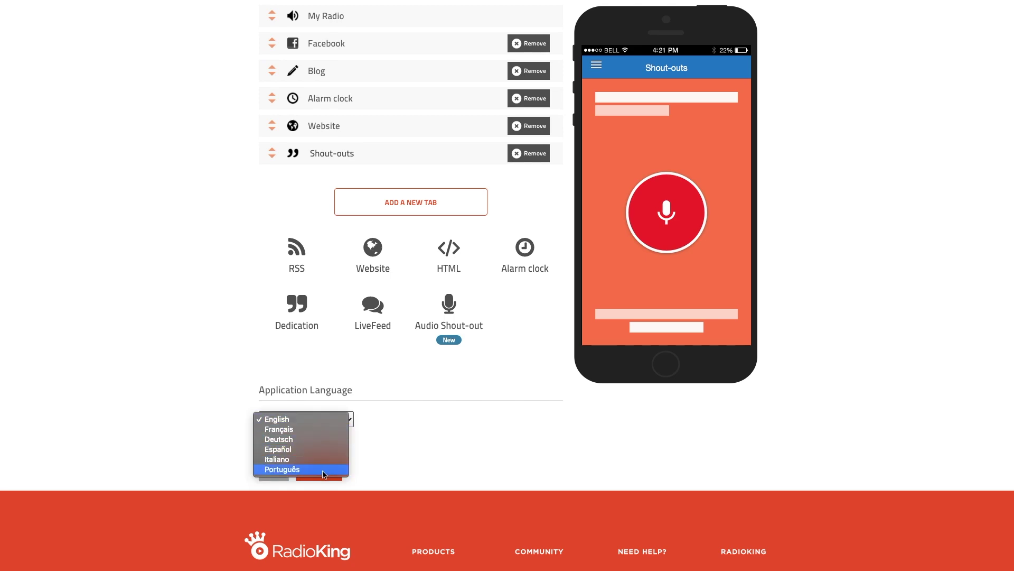
Step: Keep English in the Application Language dropdown and continue to the plan selection page
click(323, 419)
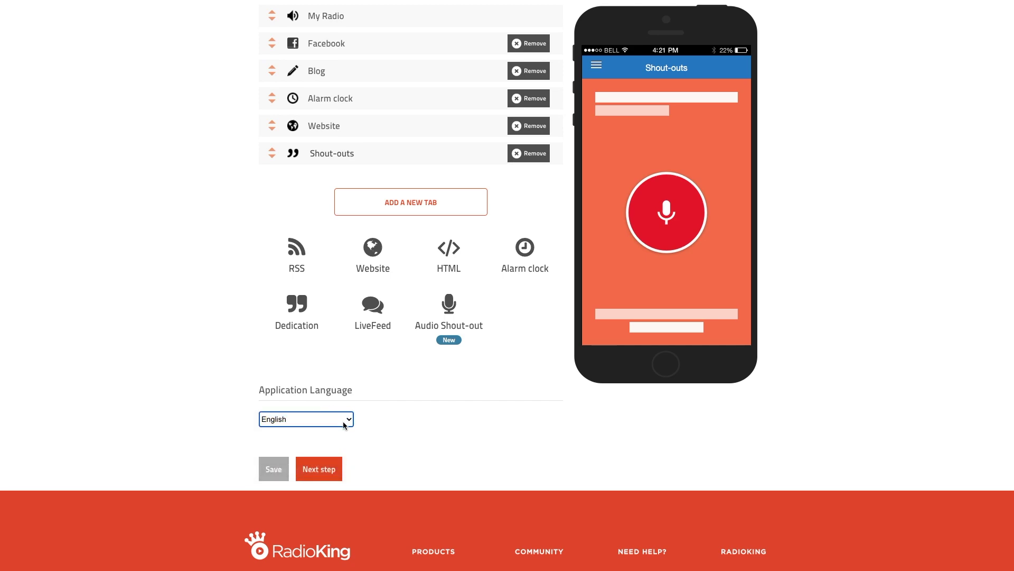
click(321, 470)
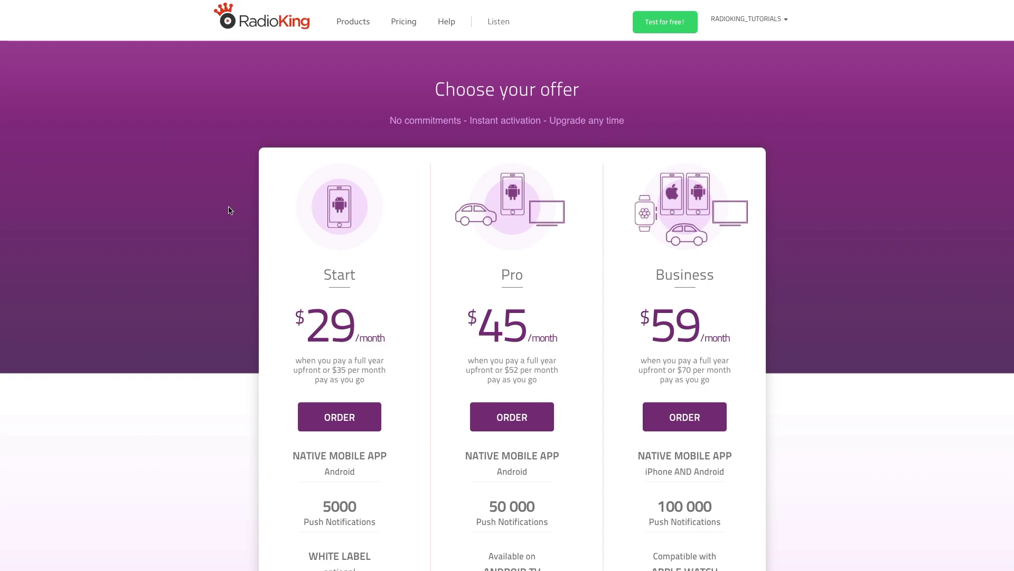
Step: Scroll through the Start, Pro and Business plans and order the Business plan
scroll(229, 210, down, 2)
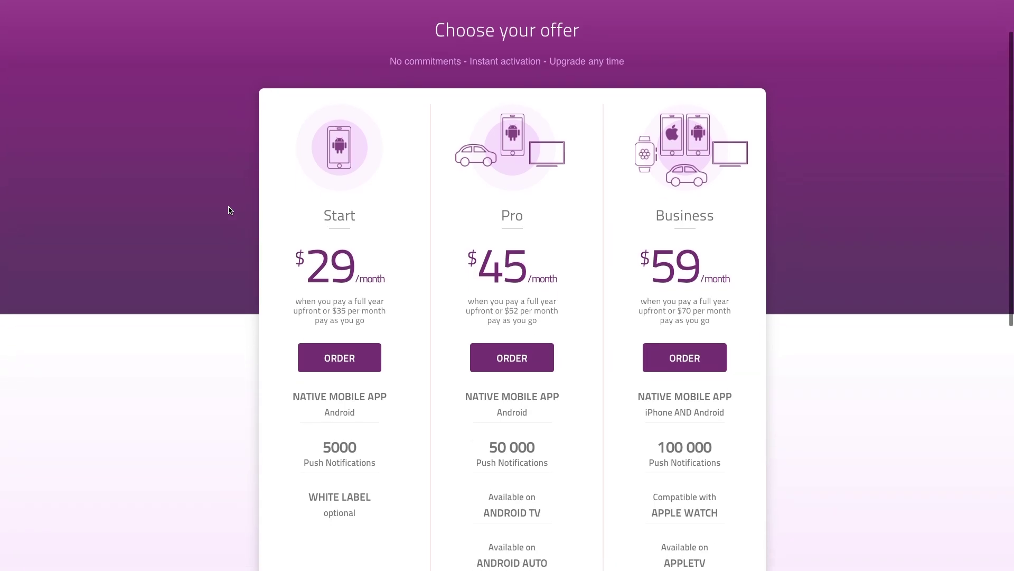
scroll(230, 210, down, 1)
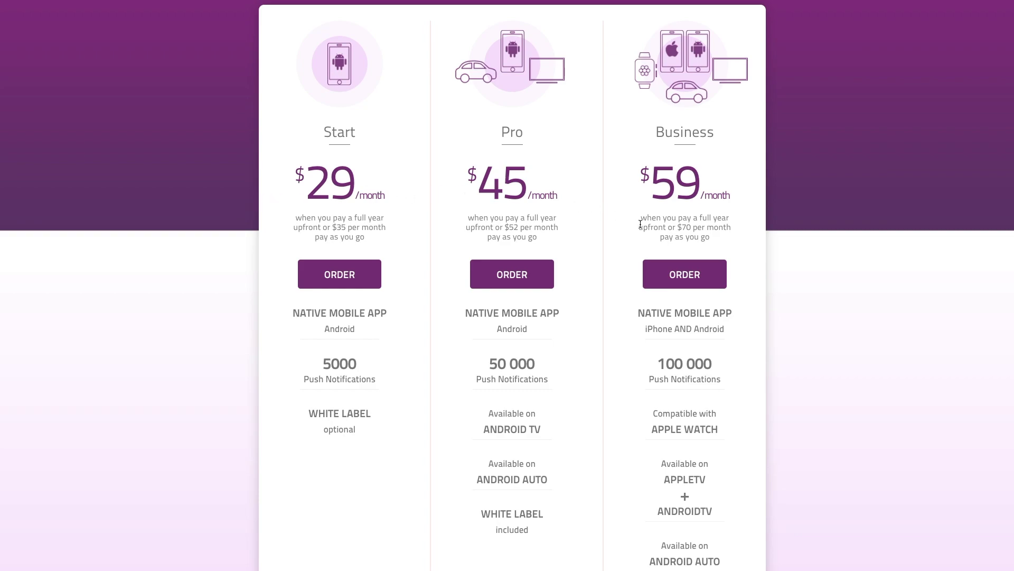
click(667, 275)
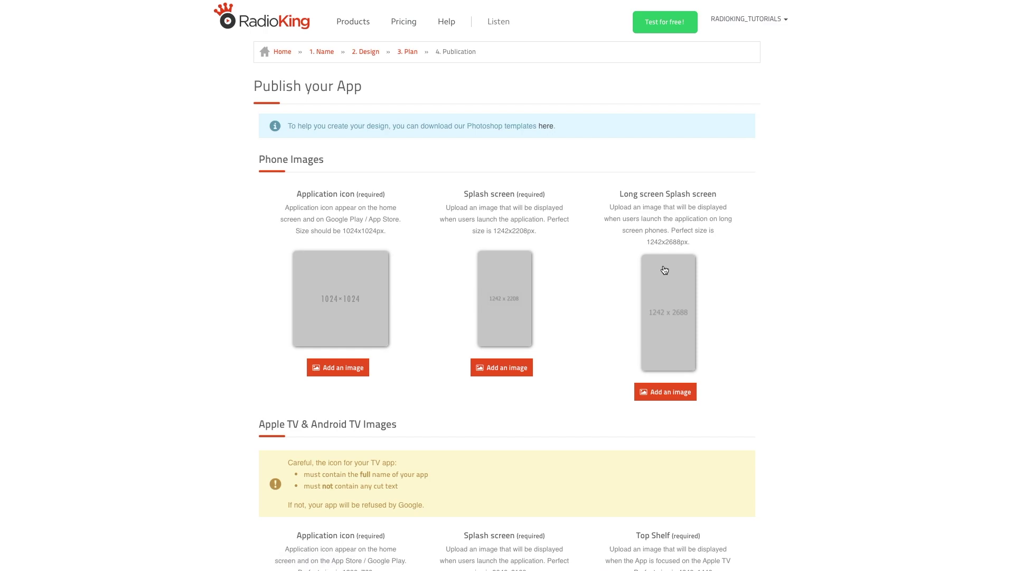
Step: Upload LOGO 1024 X 1024.png as the phone icon, LOGO 1241 X 2208.png as splash, and the 1242 x 2688 long-screen splash
click(349, 368)
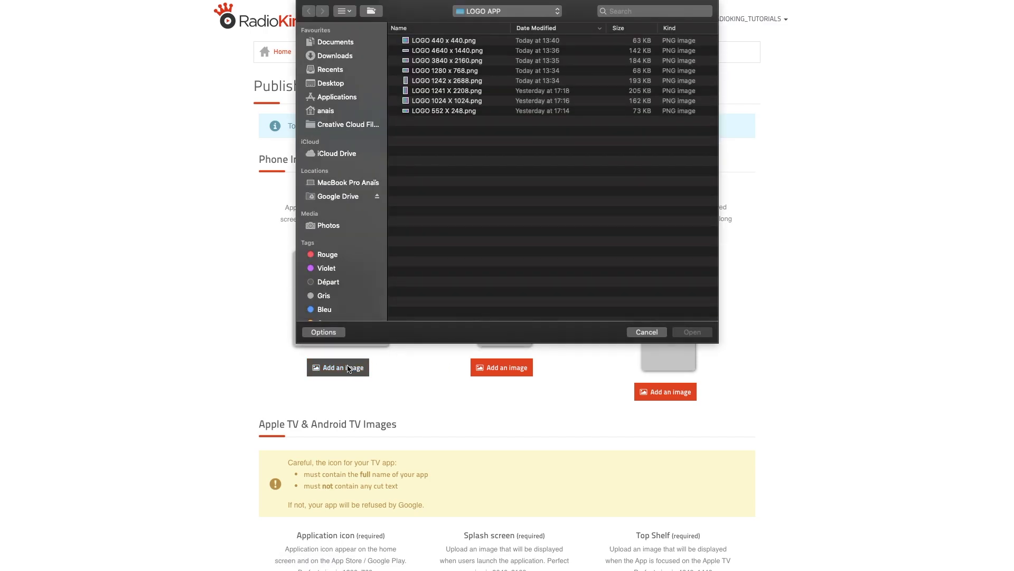
click(466, 101)
click(687, 332)
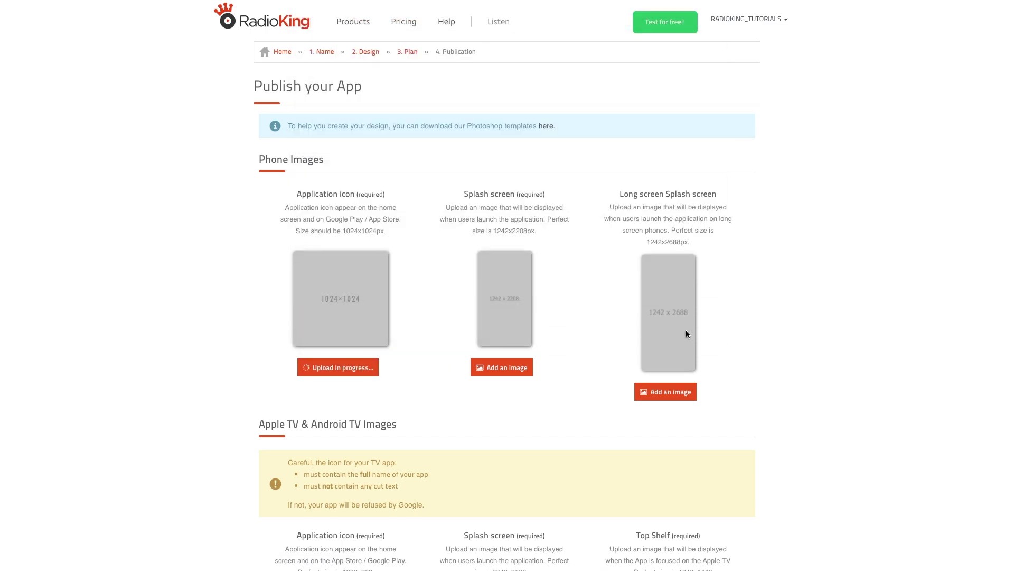
click(501, 372)
click(456, 90)
click(693, 332)
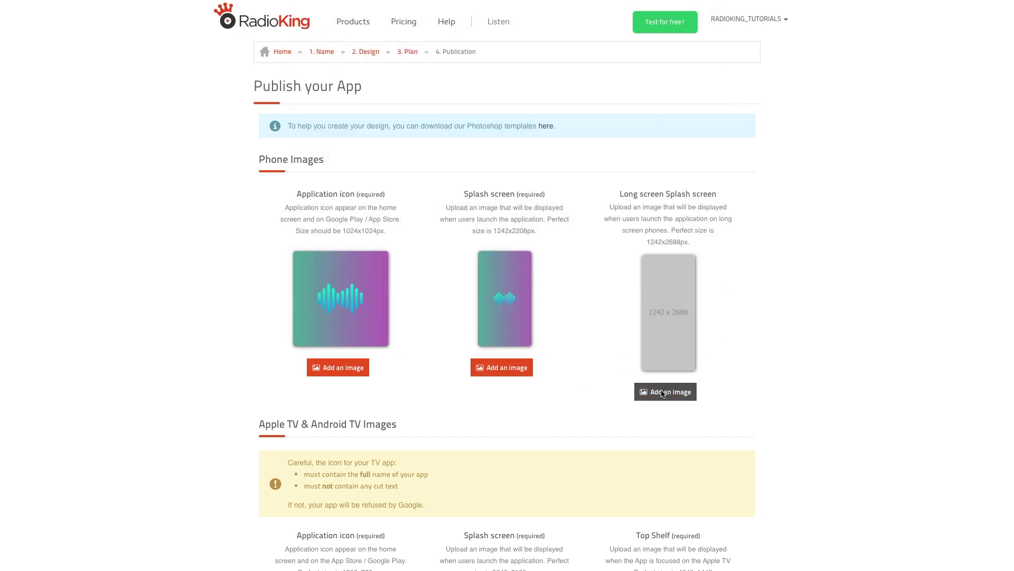
click(663, 393)
click(466, 82)
click(681, 332)
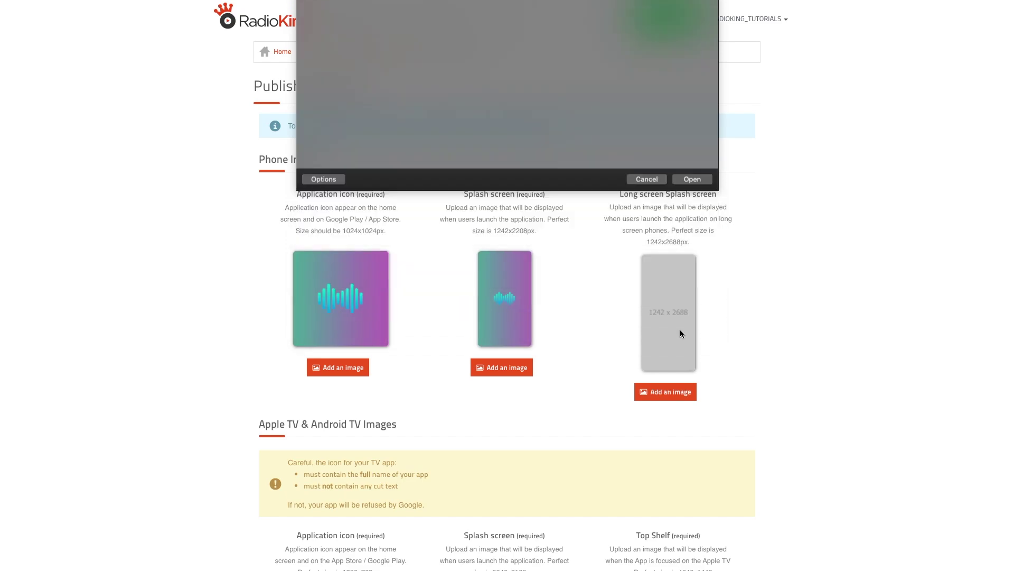
Step: Upload LOGO 1280 x 768, LOGO 3840 x 2160 and LOGO 4640 x 1440 as the TV icon, splash and Top Shelf
scroll(680, 328, down, 5)
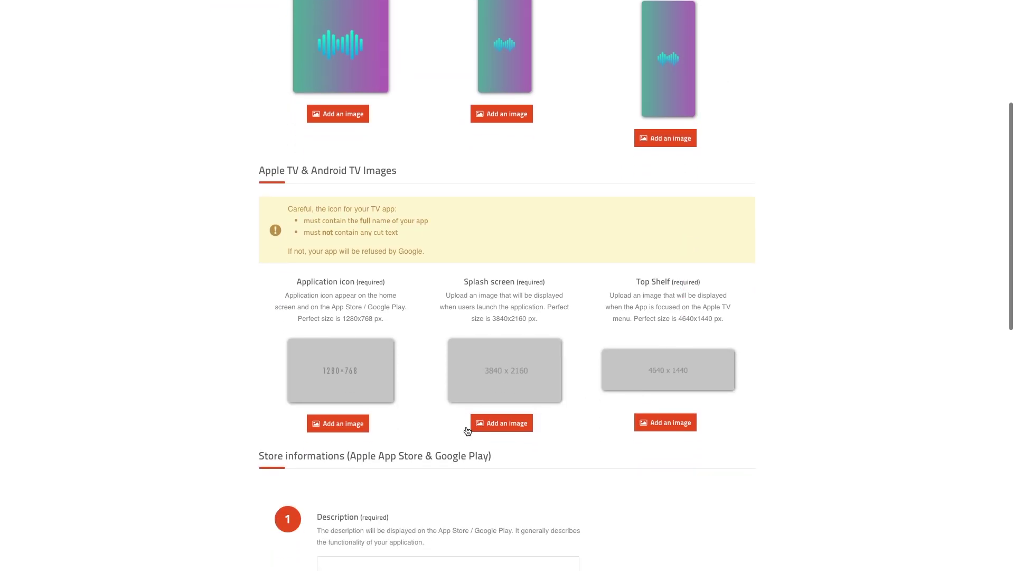
click(349, 423)
click(447, 73)
click(690, 331)
click(515, 417)
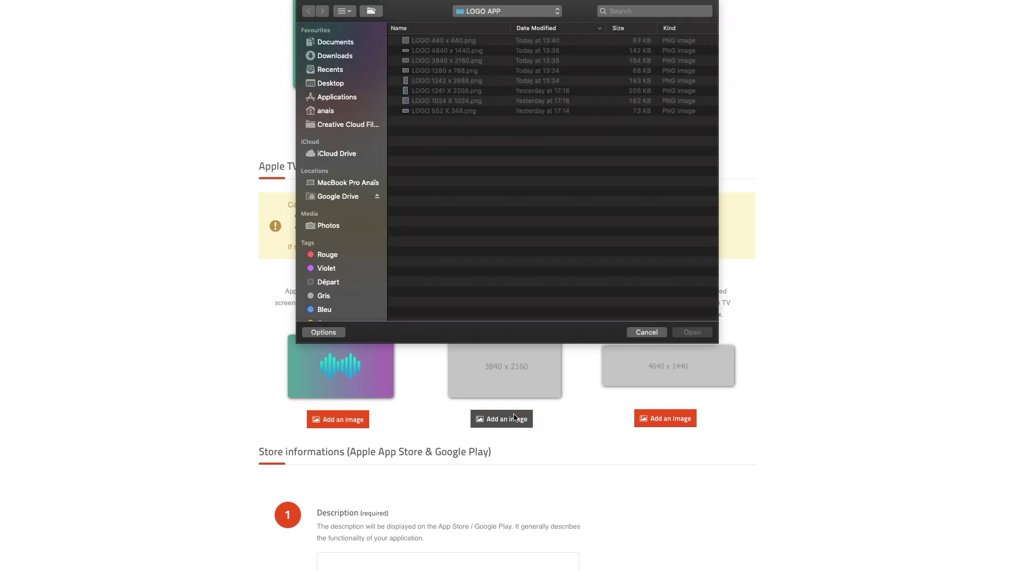
click(453, 61)
click(683, 332)
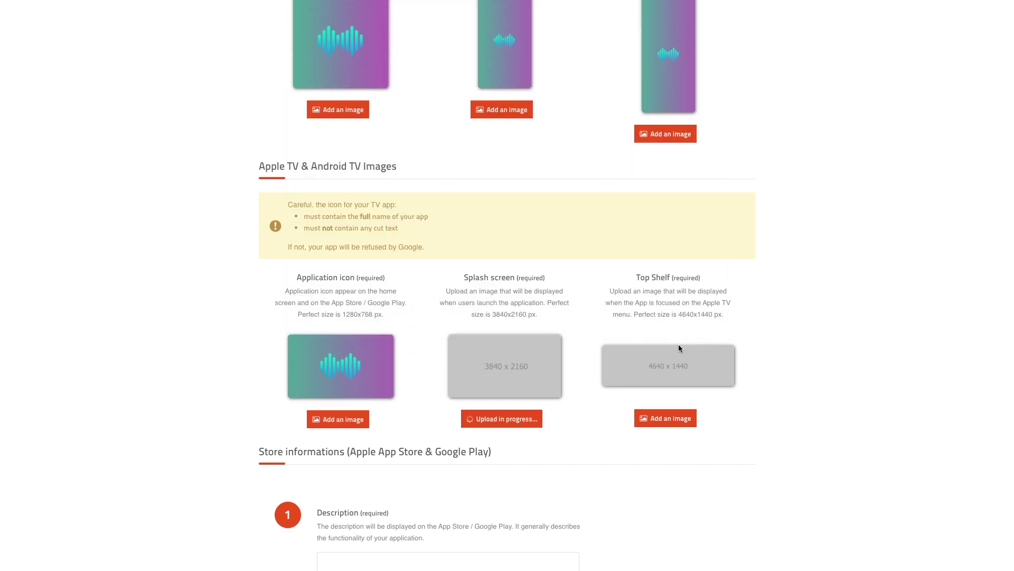
click(666, 418)
click(461, 51)
click(692, 331)
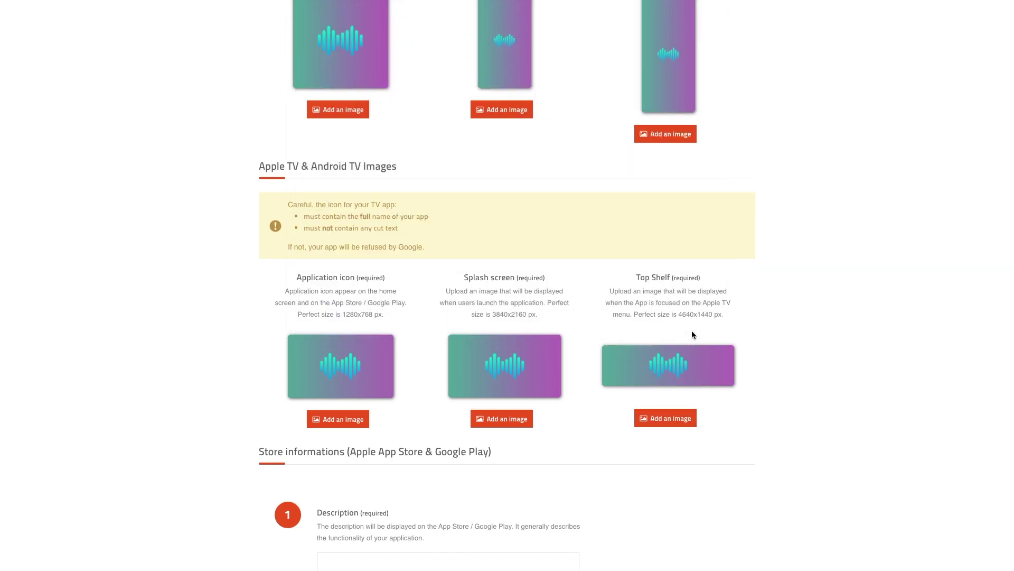
scroll(692, 331, down, 4)
Step: Enter the store description 'Discover all of today's top hits with My Radio !'
click(513, 333)
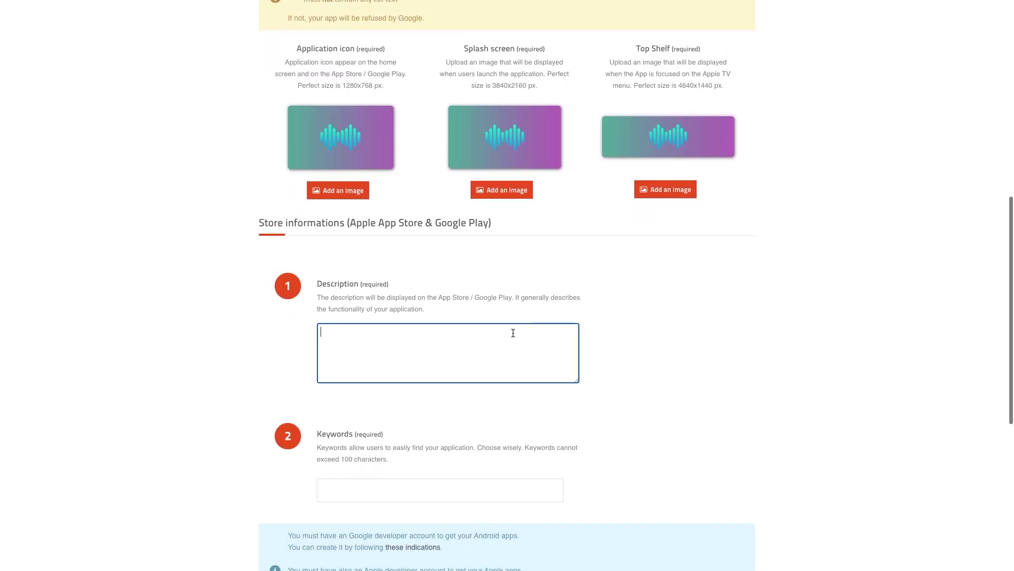
text(Discov)
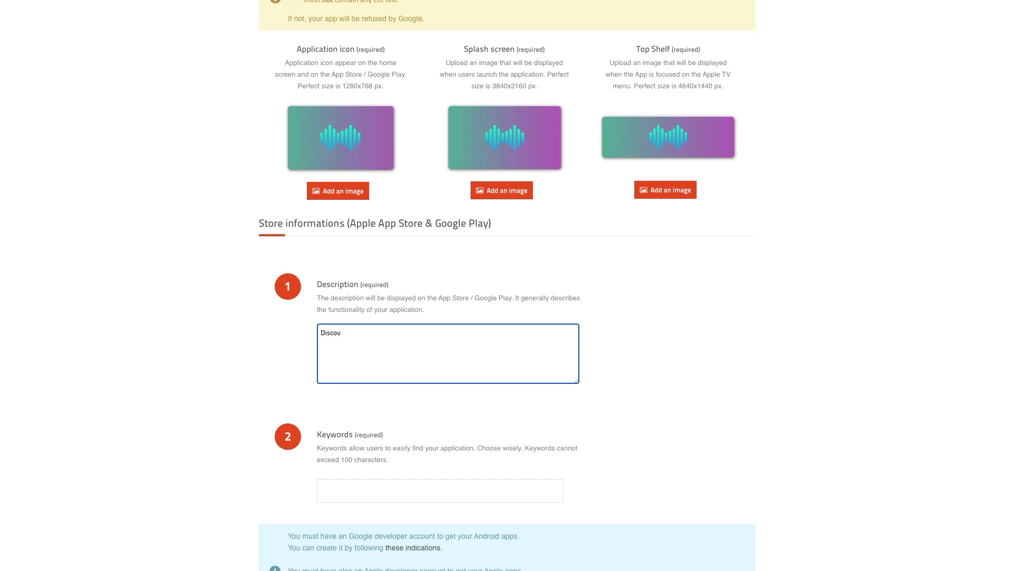
text(er all of today's top hits with My Radio !)
scroll(507, 285, down, 3)
Step: Add the store keyword 'pop' and publish the application to checkout
click(455, 403)
text(pop)
click(601, 399)
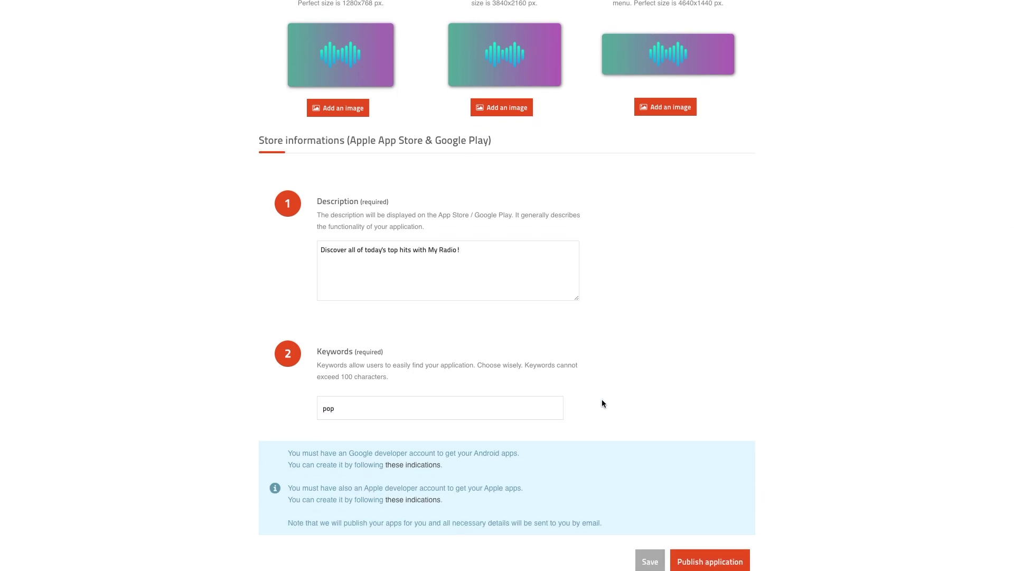
scroll(601, 399, down, 3)
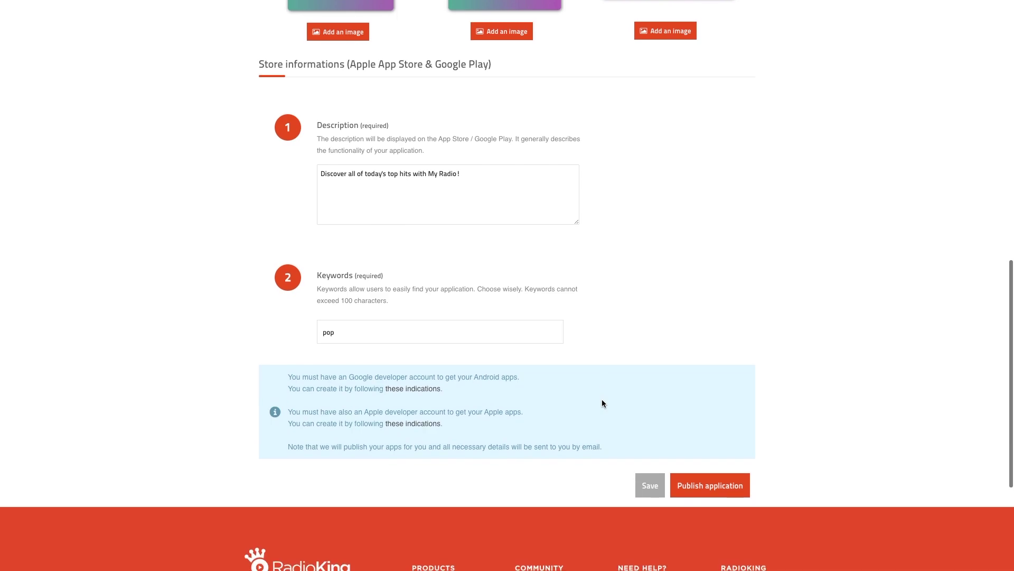
click(687, 483)
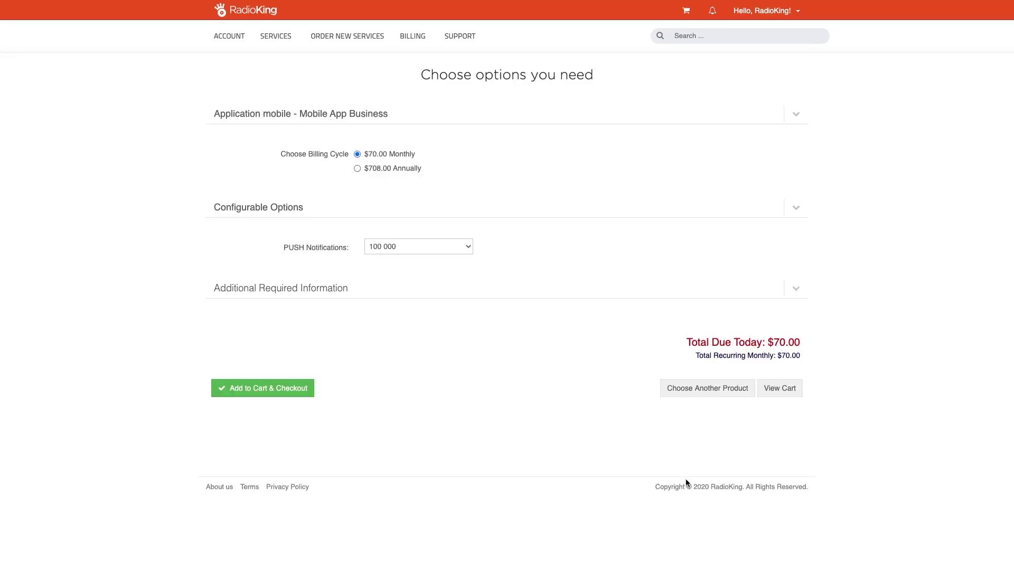